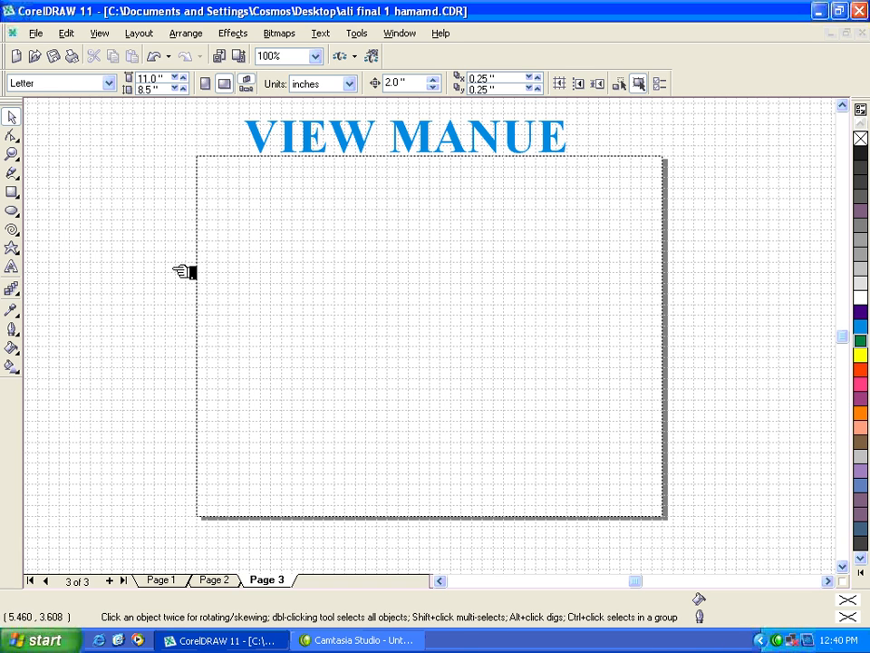
# Step: Draw a square about 0.25 inch wide, filling one grid cell near the page's upper-left corner
pyautogui.click(12, 154)
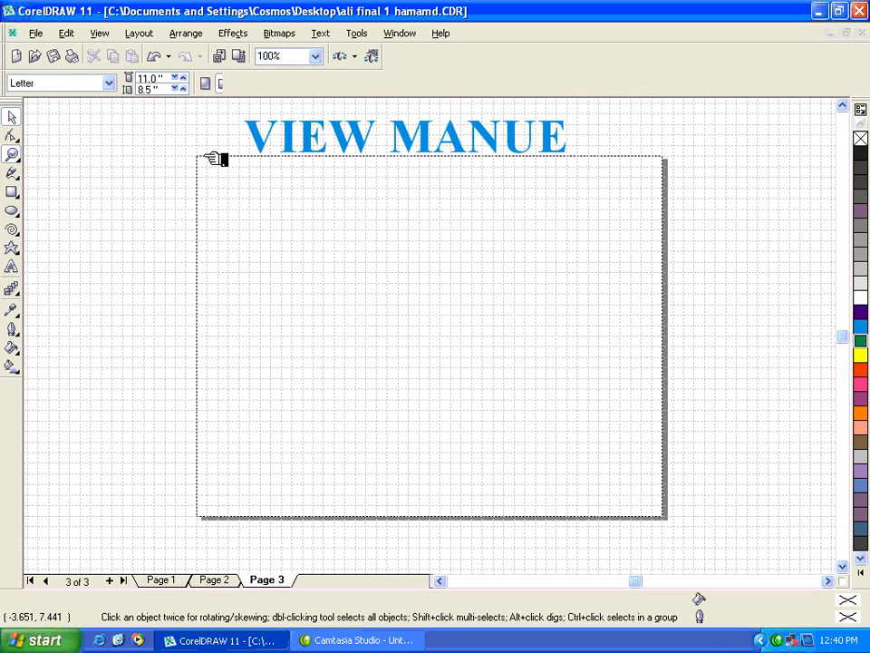
pyautogui.moveTo(218, 160); pyautogui.dragTo(267, 214)
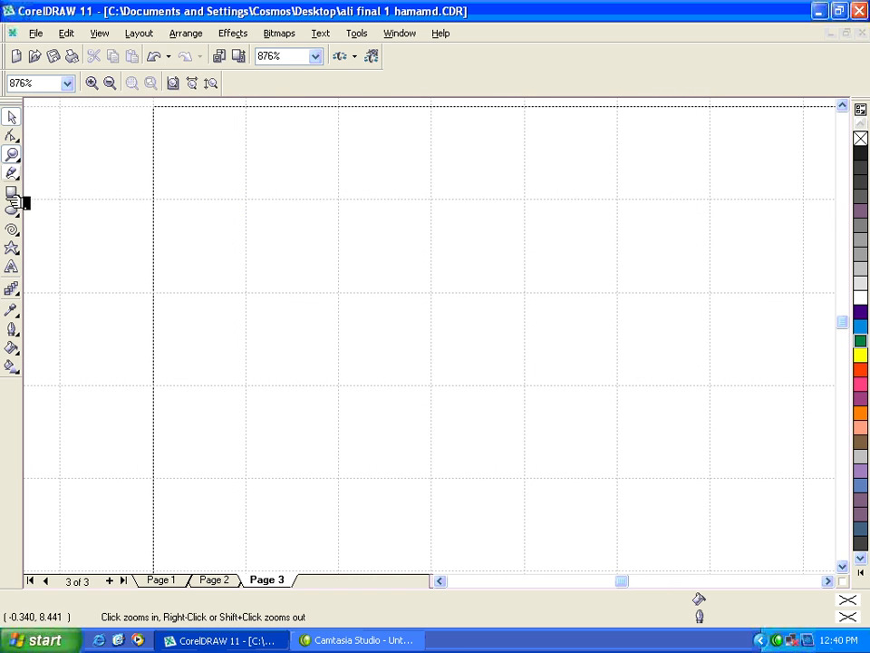
pyautogui.click(12, 194)
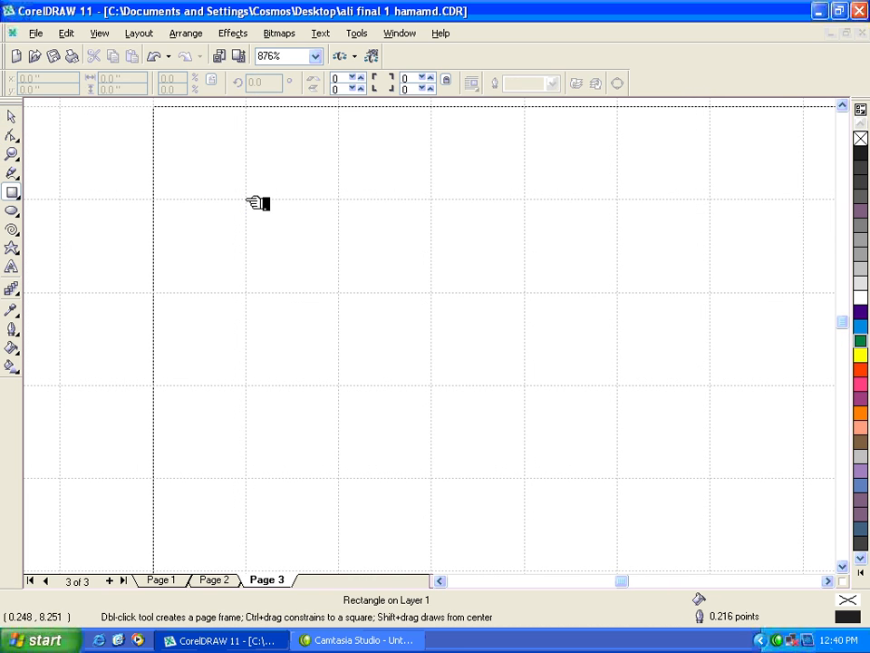
pyautogui.moveTo(246, 199); pyautogui.dragTo(339, 292)
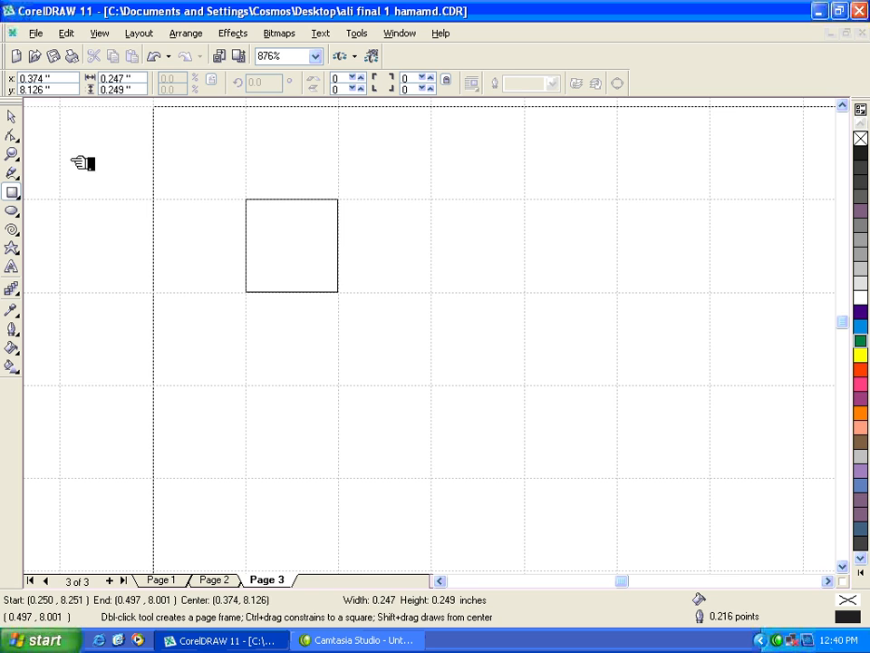
# Step: Fit the square's right and upper edges to the grid lines, making it about 0.25 by 0.248 inch
pyautogui.press('z')
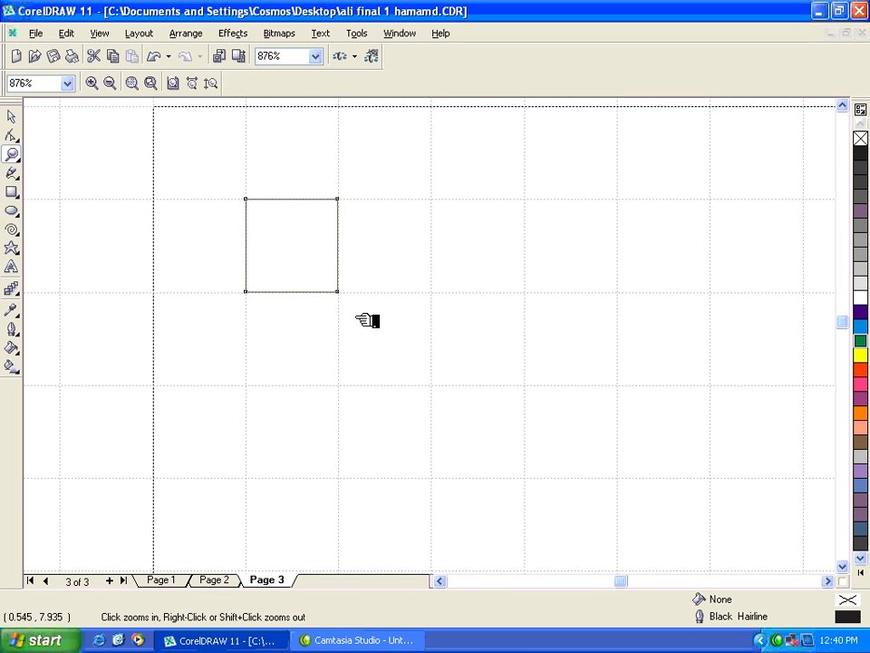
pyautogui.moveTo(223, 182); pyautogui.dragTo(356, 318)
pyautogui.click(12, 117)
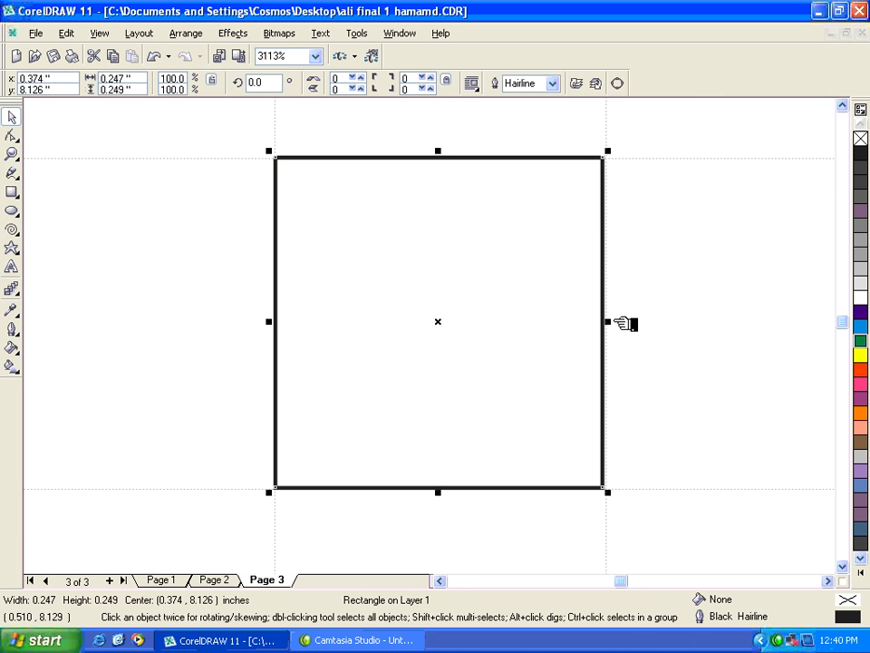
pyautogui.moveTo(617, 322); pyautogui.dragTo(615, 323)
pyautogui.moveTo(451, 163); pyautogui.dragTo(450, 153)
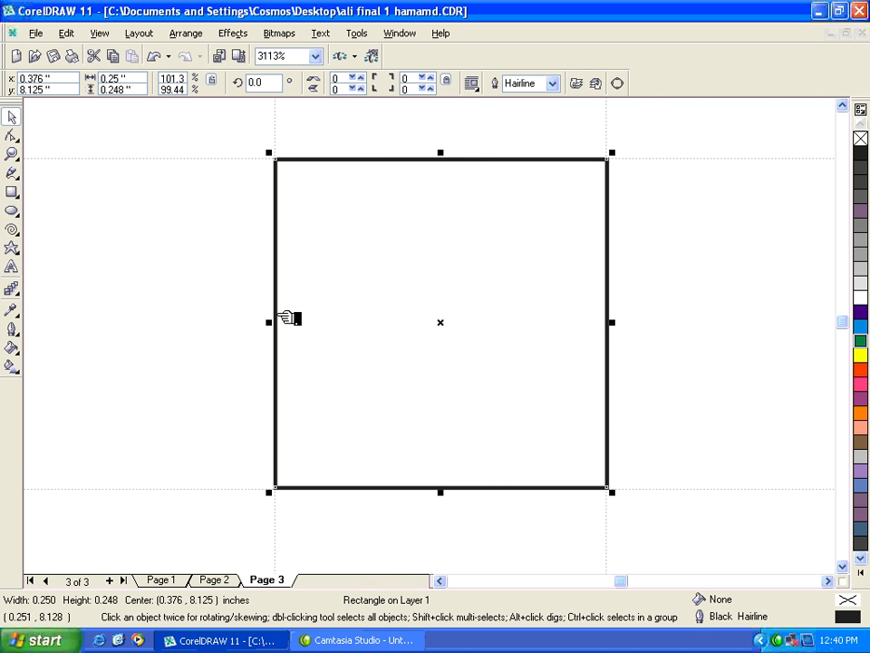
# Step: Place a copy of the square diagonally below and to the right so that their corners touch
pyautogui.hotkey('shift', 'F4')
pyautogui.press('z')
pyautogui.moveTo(192, 153); pyautogui.dragTo(268, 233)
pyautogui.press('space')
pyautogui.moveTo(363, 216); pyautogui.dragTo(447, 310)
# Step: Repeat the duplication until a diagonal row of 31 corner-touching squares runs down the page
pyautogui.press('F3')
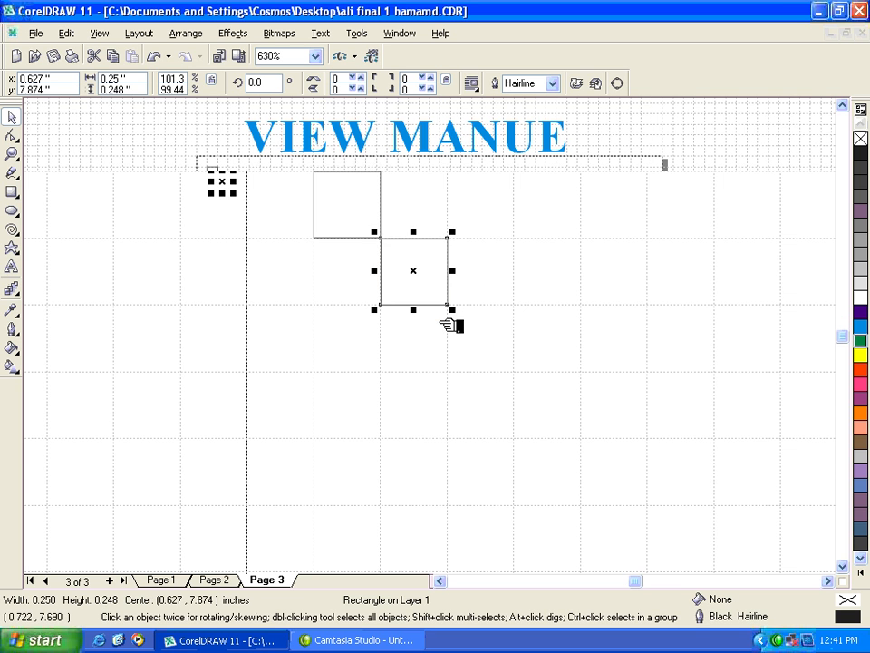
pyautogui.hotkey('ctrl', 'd')
pyautogui.hotkey('ctrl', 'd')
pyautogui.hotkey('ctrl', 'd')
pyautogui.hotkey('ctrl', 'd')
pyautogui.hotkey('ctrl', 'd')
pyautogui.hotkey('ctrl', 'd')
pyautogui.hotkey('ctrl', 'd')
pyautogui.hotkey('ctrl', 'd')
pyautogui.hotkey('ctrl', 'd')
pyautogui.hotkey('ctrl', 'd')
pyautogui.hotkey('ctrl', 'd')
pyautogui.hotkey('ctrl', 'd')
pyautogui.hotkey('ctrl', 'd')
pyautogui.hotkey('ctrl', 'd')
pyautogui.hotkey('ctrl', 'd')
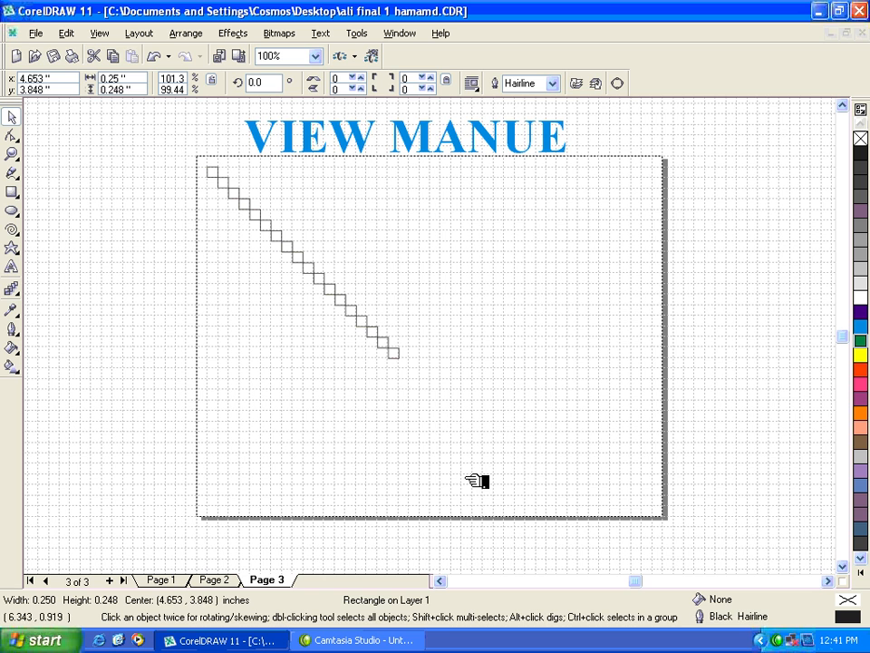
pyautogui.hotkey('ctrl', 'd')
pyautogui.hotkey('ctrl', 'd')
pyautogui.hotkey('ctrl', 'd')
pyautogui.hotkey('ctrl', 'd')
pyautogui.hotkey('ctrl', 'd')
pyautogui.hotkey('ctrl', 'd')
pyautogui.hotkey('ctrl', 'd')
pyautogui.hotkey('ctrl', 'd')
pyautogui.hotkey('ctrl', 'd')
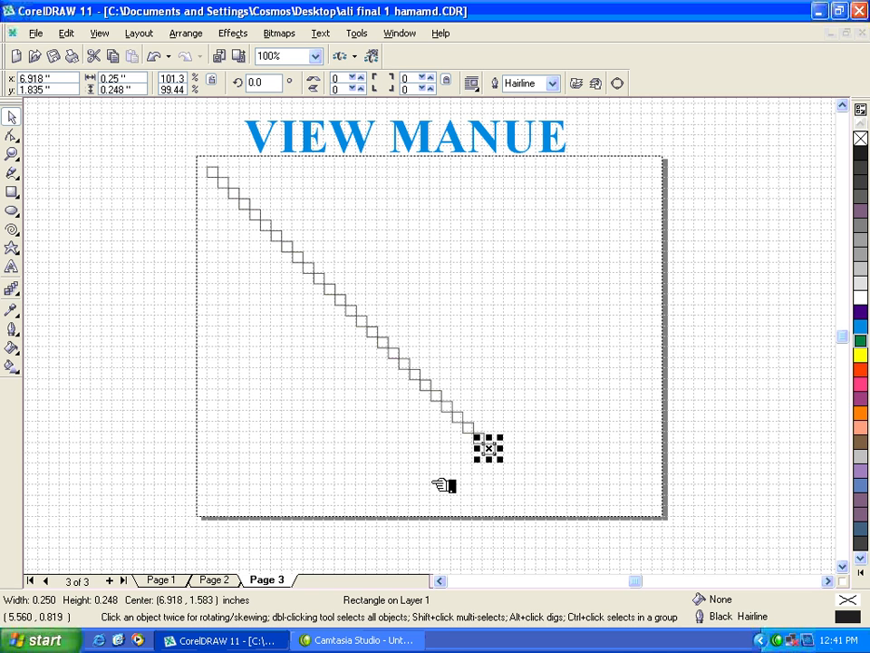
pyautogui.hotkey('ctrl', 'd')
pyautogui.hotkey('ctrl', 'd')
pyautogui.hotkey('ctrl', 'd')
pyautogui.hotkey('ctrl', 'd')
# Step: Fill the whole diagonal row of squares with light blue and place a copy about 1.5 inches to its right
pyautogui.moveTo(187, 156); pyautogui.dragTo(580, 523)
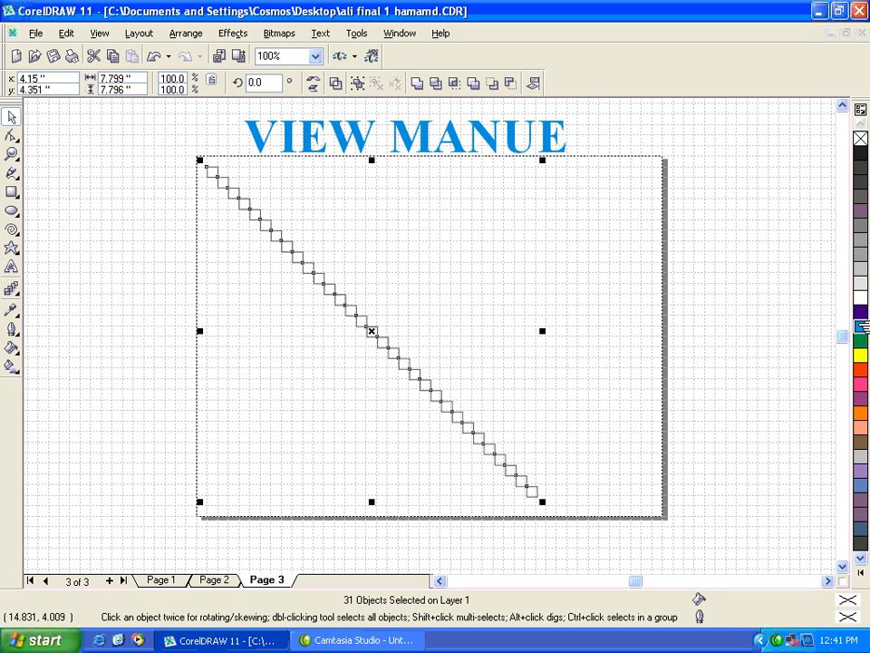
pyautogui.click(860, 327)
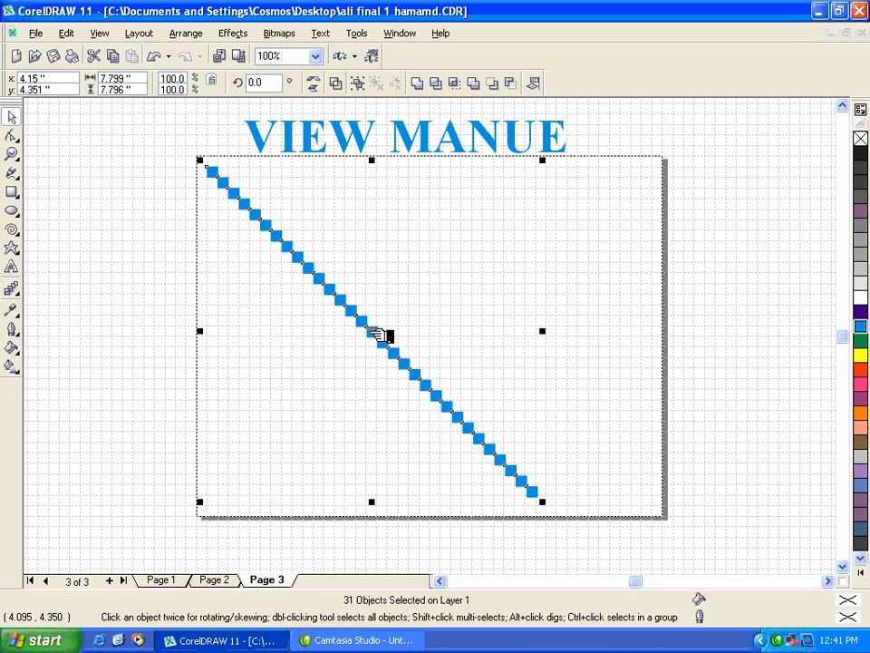
pyautogui.moveTo(381, 335); pyautogui.dragTo(444, 335)
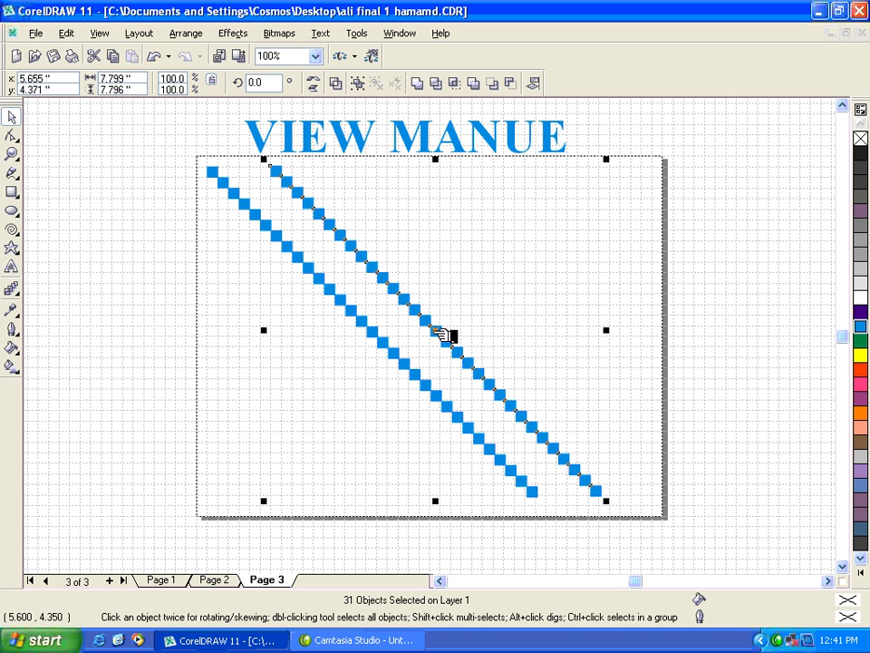
# Step: Delete all the squares of the original left-hand diagonal row, keeping only the copied row
pyautogui.click(390, 348)
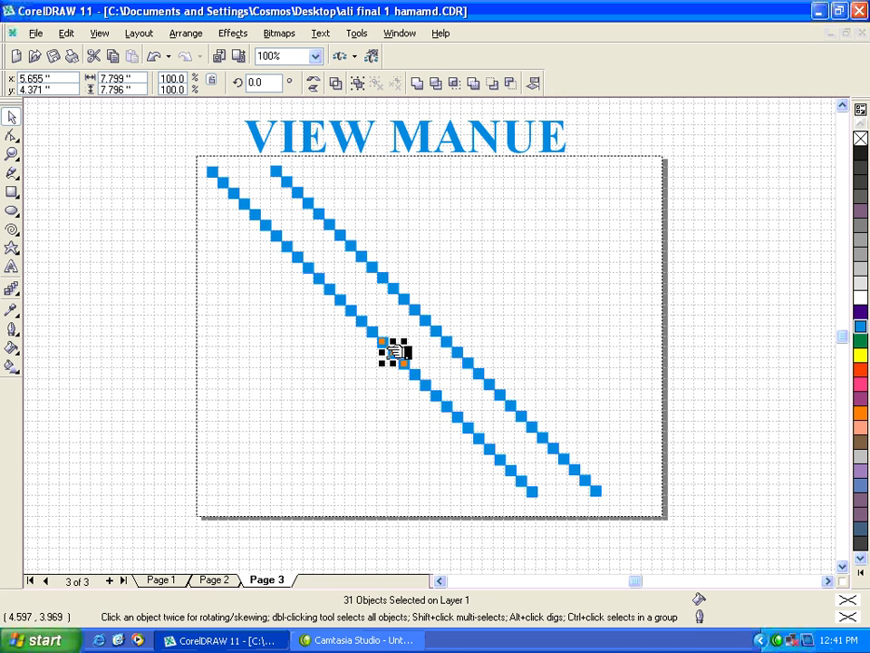
pyautogui.click(392, 351)
pyautogui.moveTo(192, 165); pyautogui.dragTo(256, 226)
pyautogui.press('Delete')
pyautogui.moveTo(224, 183); pyautogui.dragTo(290, 273)
pyautogui.press('Delete')
pyautogui.moveTo(260, 229); pyautogui.dragTo(350, 317)
pyautogui.moveTo(307, 274); pyautogui.dragTo(403, 364)
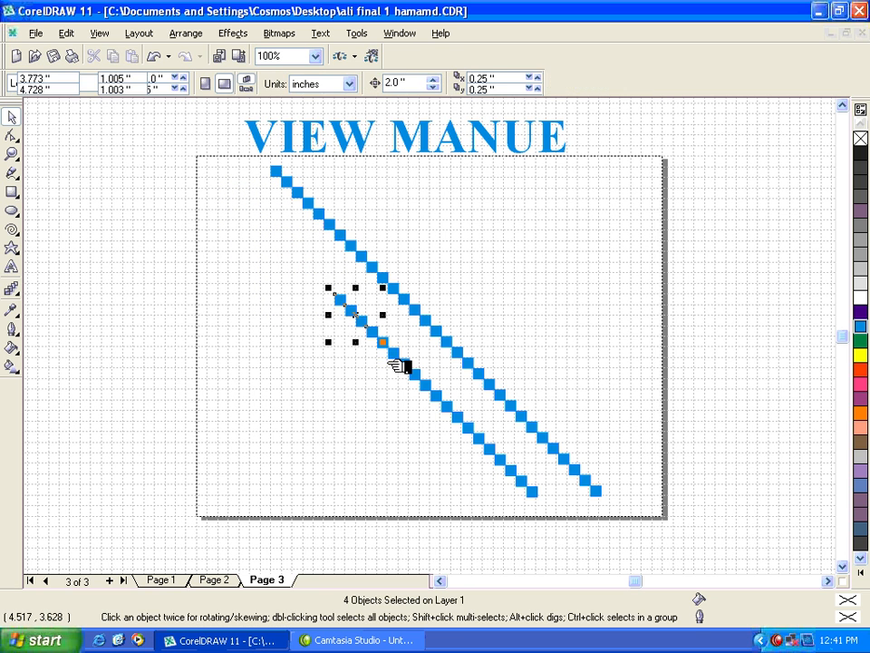
pyautogui.press('Delete')
pyautogui.moveTo(344, 324); pyautogui.dragTo(555, 512)
pyautogui.press('Delete')
pyautogui.press('Delete')
pyautogui.press('Delete')
pyautogui.press('Delete')
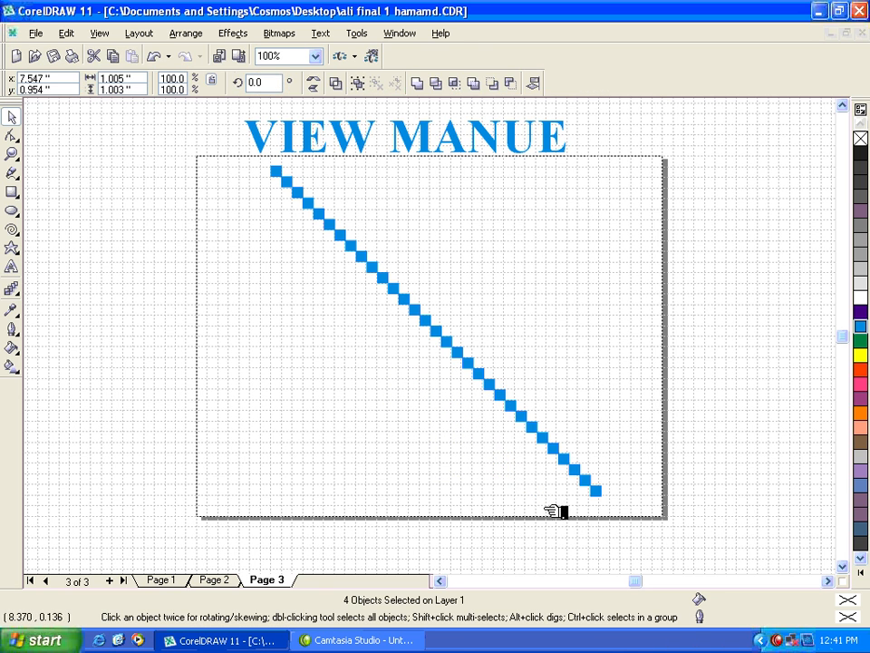
# Step: Group the diagonal row and position a horizontally mirrored copy across it to form an X
pyautogui.moveTo(264, 161); pyautogui.dragTo(617, 522)
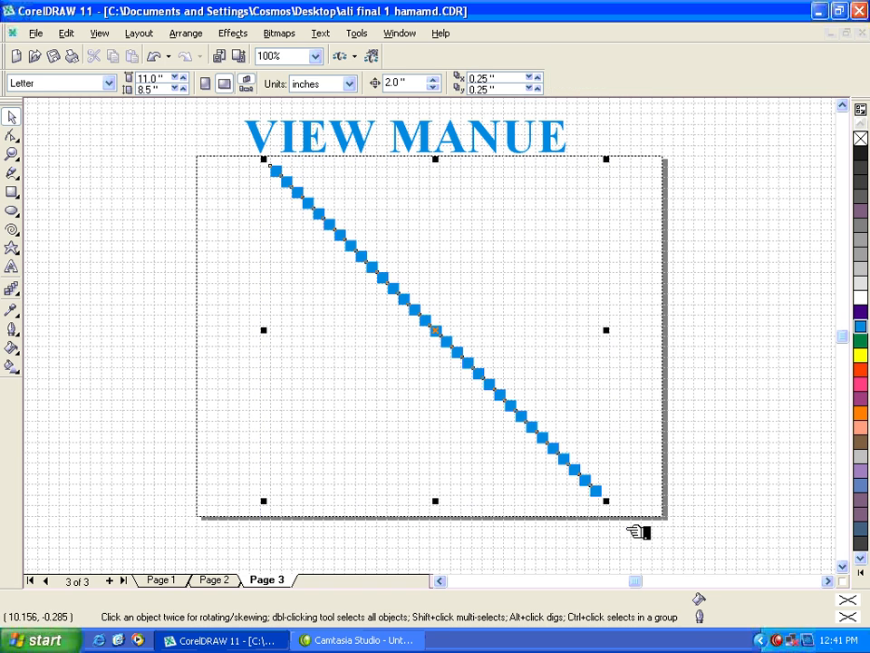
pyautogui.hotkey('ctrl', 'g')
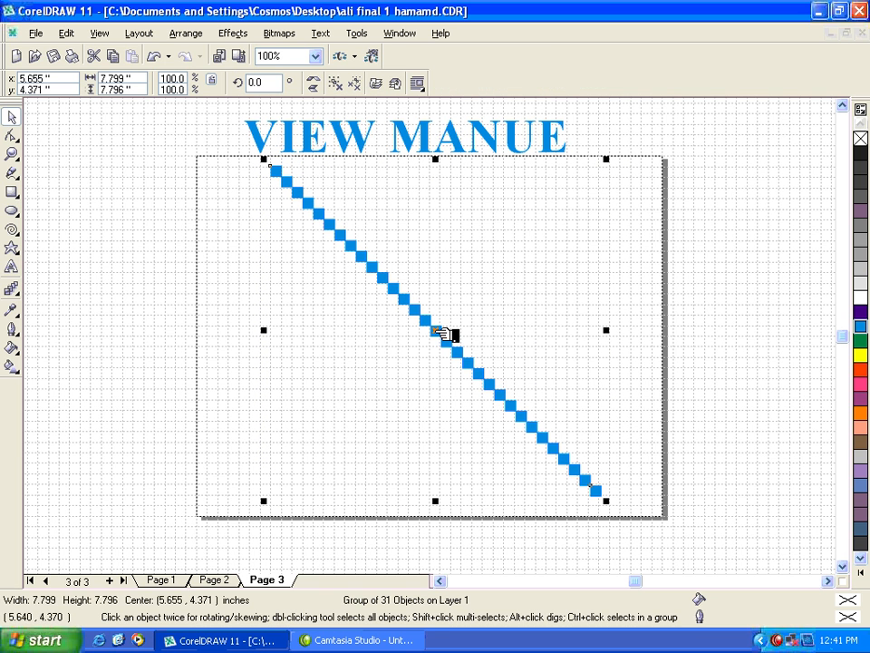
pyautogui.moveTo(445, 334); pyautogui.dragTo(422, 356)
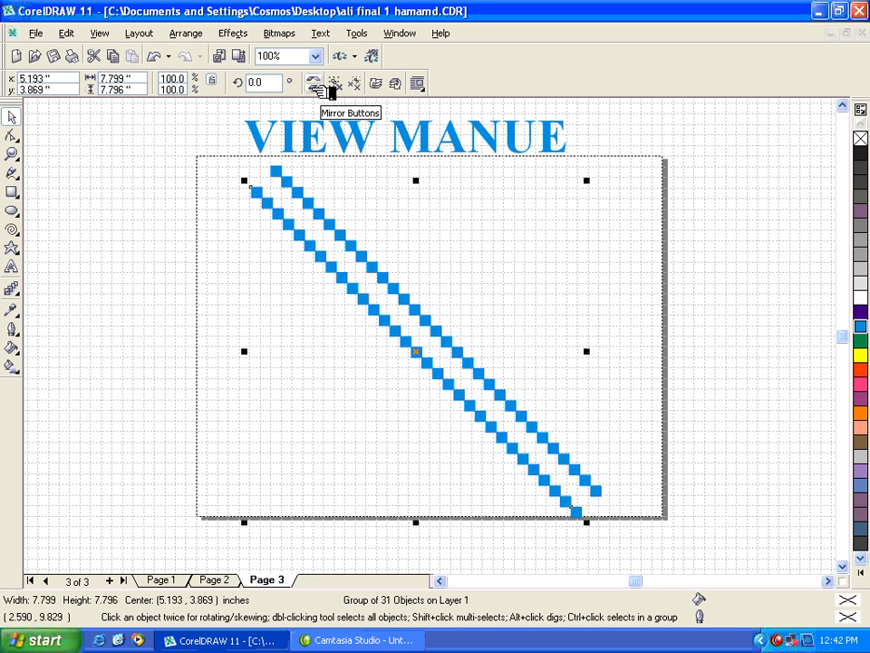
pyautogui.click(318, 83)
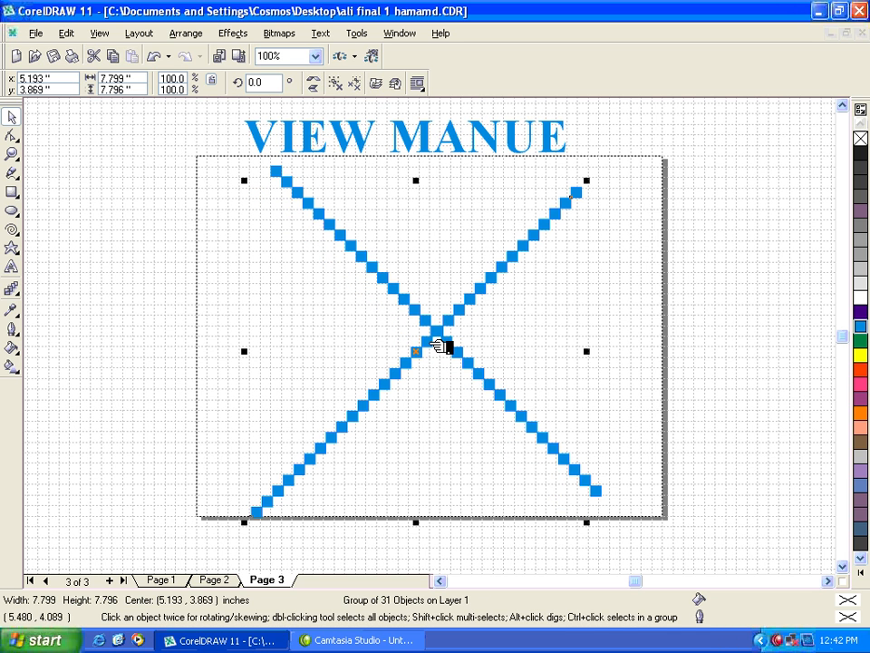
pyautogui.moveTo(426, 356); pyautogui.dragTo(470, 324)
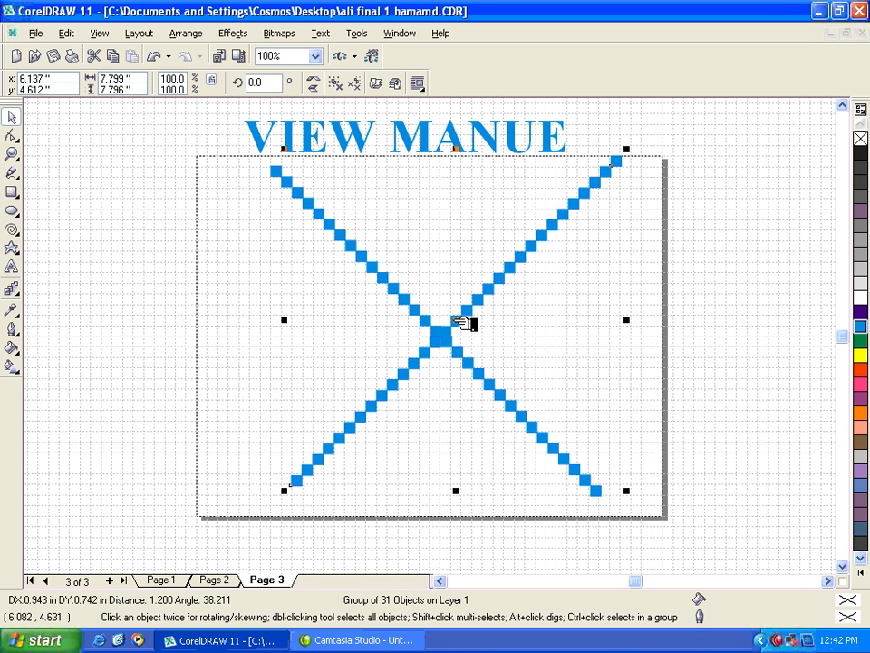
pyautogui.click(542, 348)
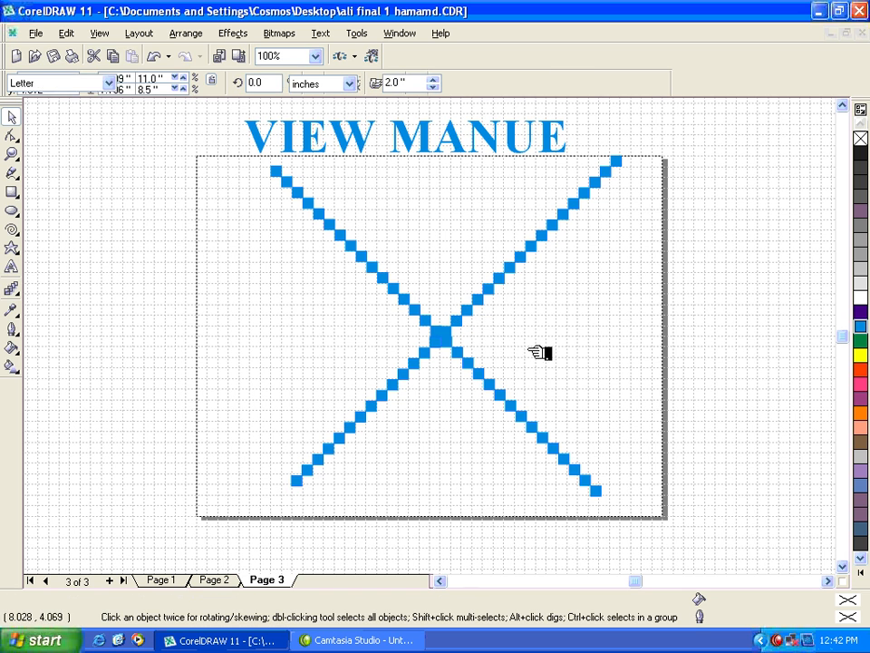
# Step: Separate the mirrored row's upper-right half into its own group and copy it about 0.25 inch to the right
pyautogui.click(494, 300)
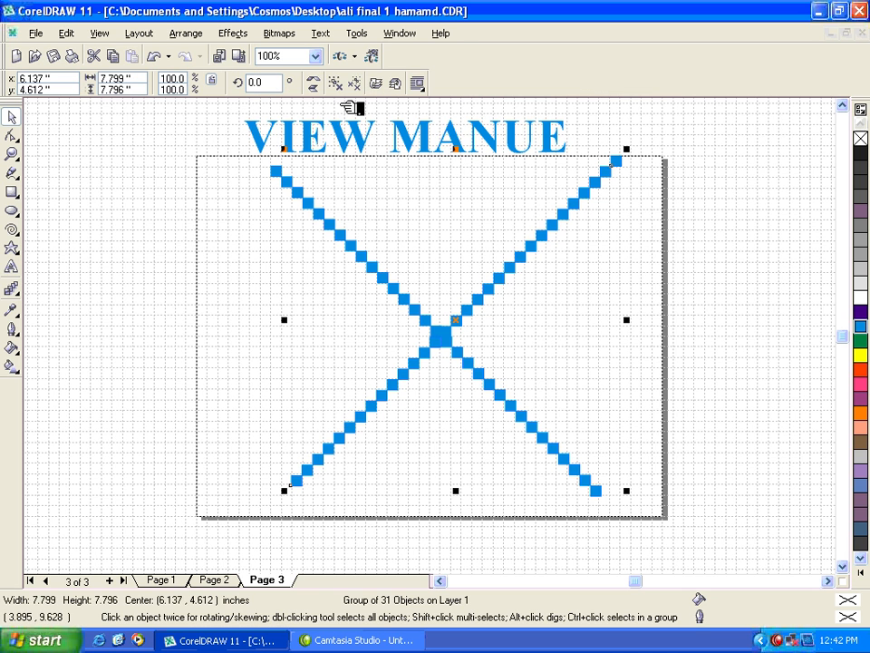
pyautogui.moveTo(704, 133); pyautogui.dragTo(455, 332)
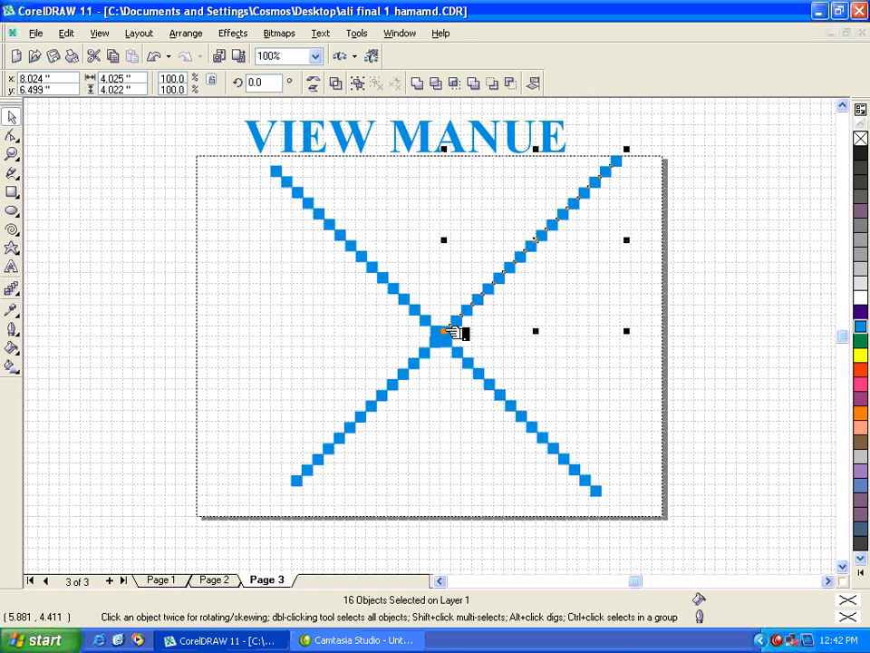
pyautogui.hotkey('ctrl', 'g')
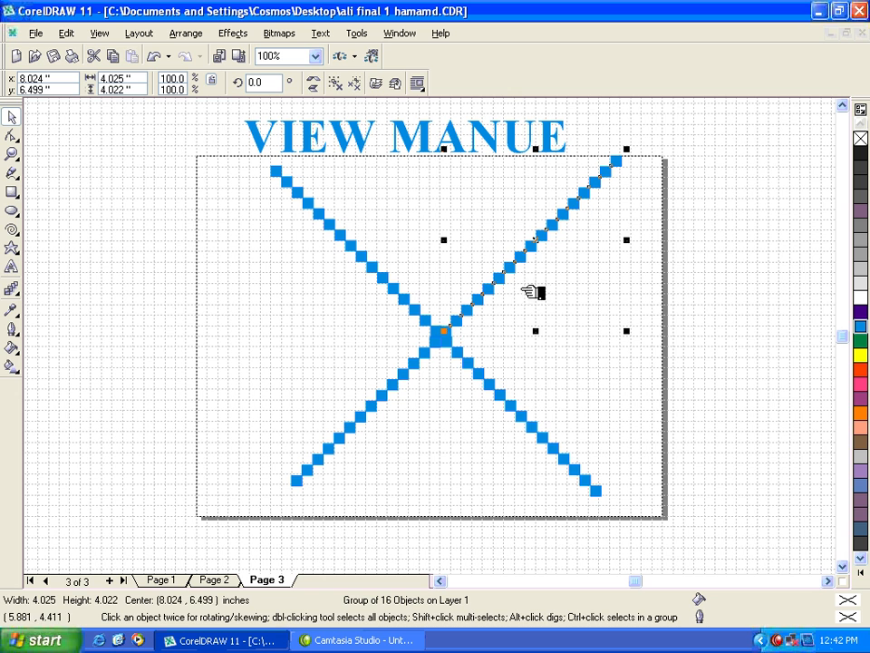
pyautogui.moveTo(533, 291); pyautogui.dragTo(554, 244)
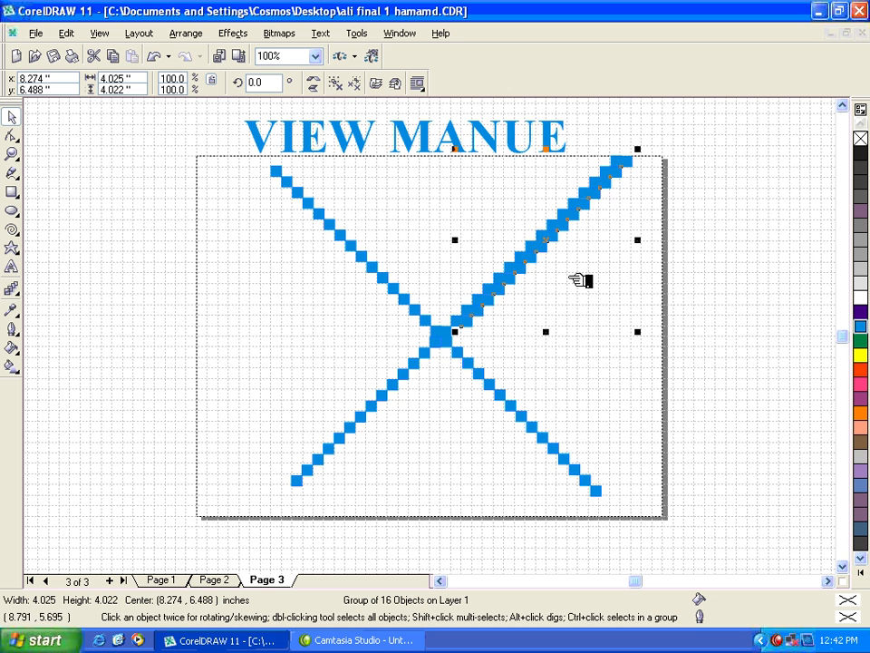
pyautogui.press('Down')
pyautogui.press('Down')
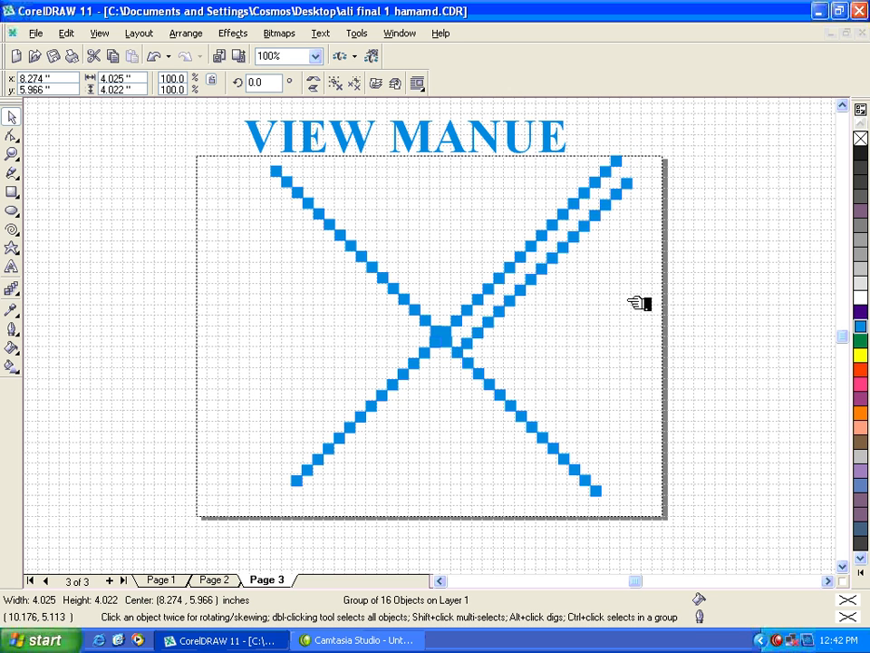
pyautogui.press('Up')
pyautogui.press('Up')
# Step: Add three more copies of the upper-right arm, each about one grid cell below the previous one
pyautogui.moveTo(557, 245)
pyautogui.mouseDown()
pyautogui.moveTo(567, 247)
pyautogui.moveTo(555, 254)
pyautogui.mouseUp()
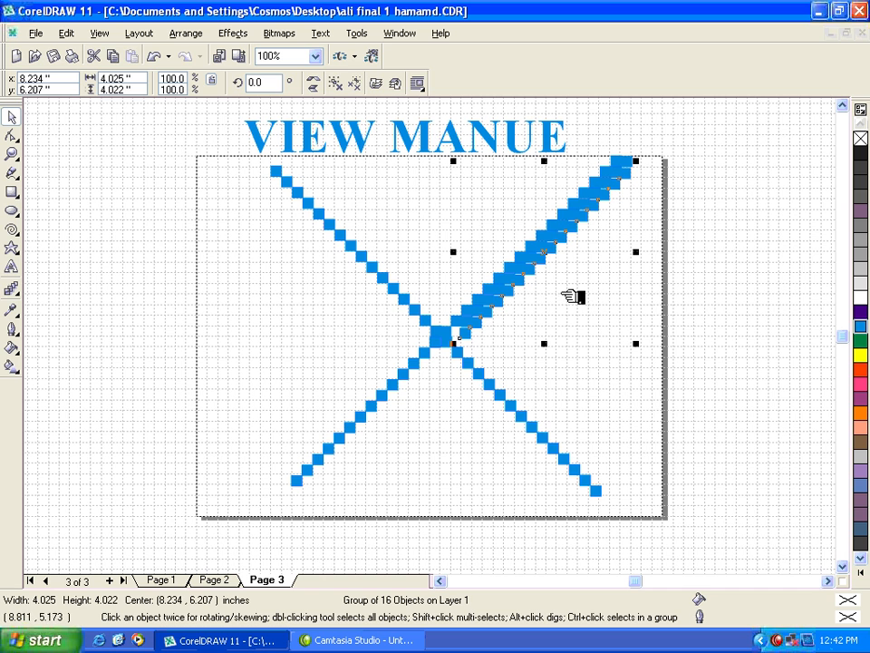
pyautogui.press('Delete')
pyautogui.moveTo(555, 241); pyautogui.dragTo(563, 254)
pyautogui.hotkey('ctrl', 'r')
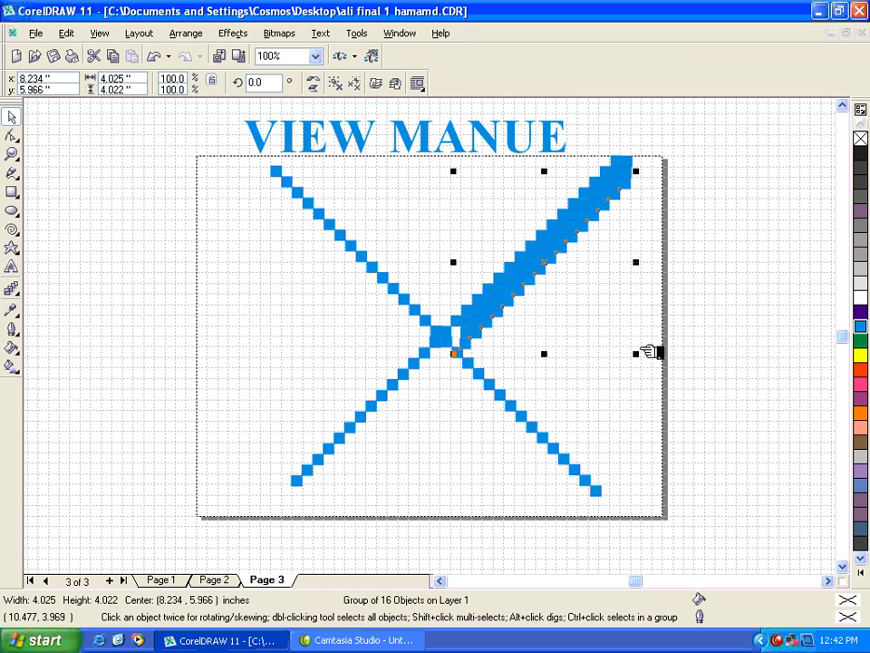
pyautogui.hotkey('ctrl', 'r')
# Step: Fill the fourth row and the original upper row of the thickened upper-right arm with salmon
pyautogui.click(704, 289)
pyautogui.click(585, 229)
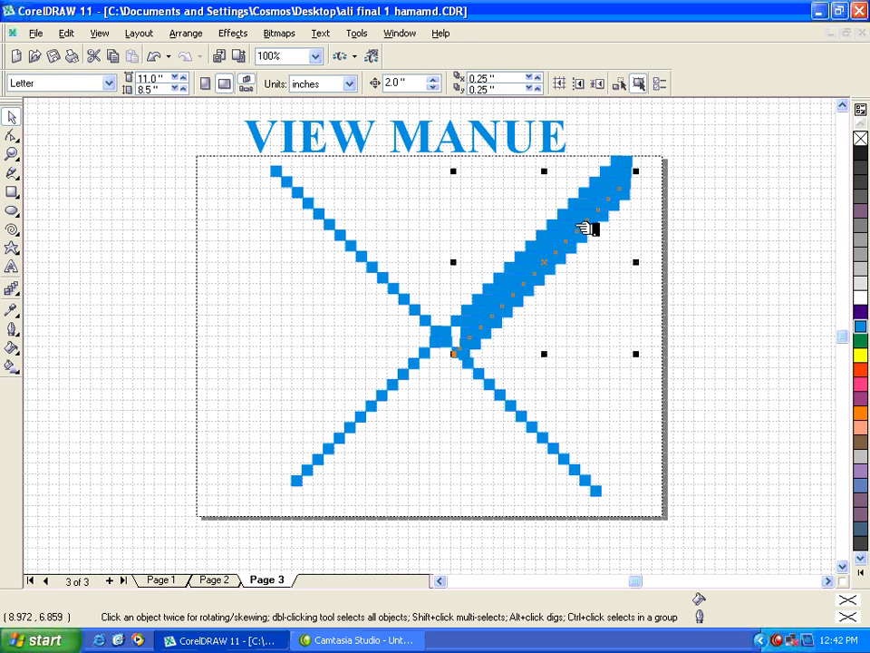
pyautogui.click(862, 427)
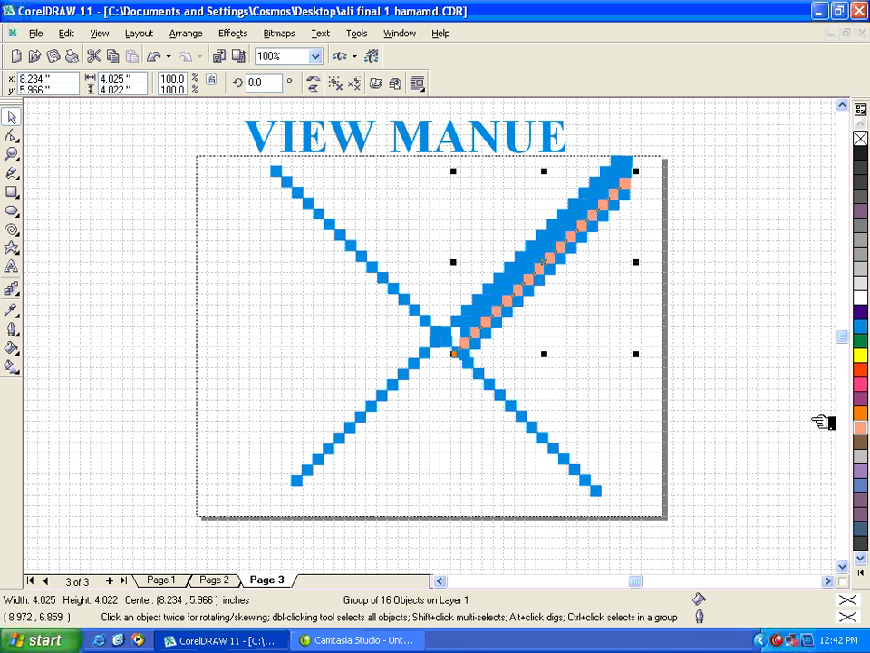
pyautogui.press('Escape')
pyautogui.click(585, 210)
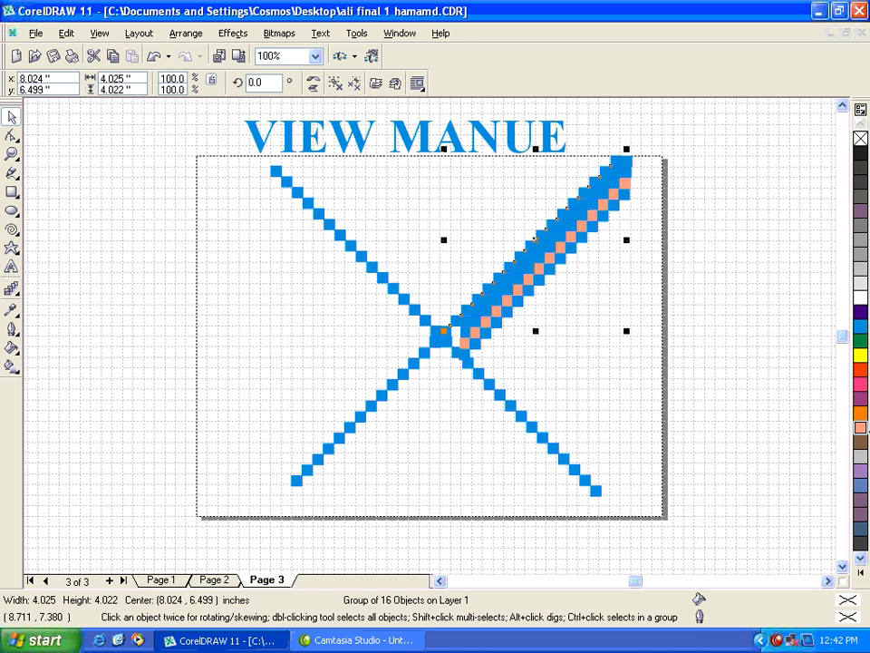
pyautogui.click(863, 428)
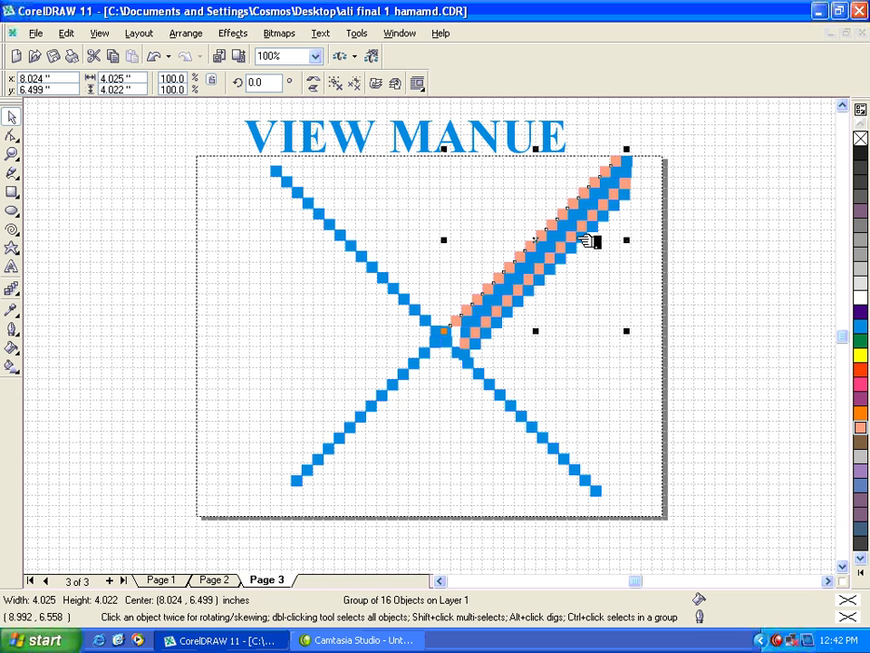
# Step: Copy the lowest blue row of the upper-right arm about 0.26 inch to the right
pyautogui.click(583, 241)
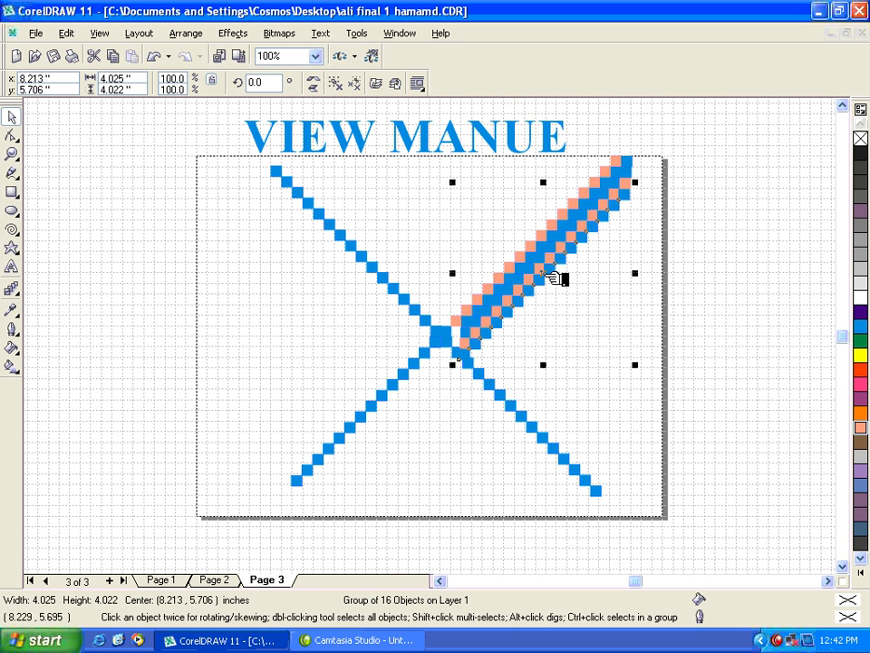
pyautogui.moveTo(545, 278); pyautogui.dragTo(568, 276)
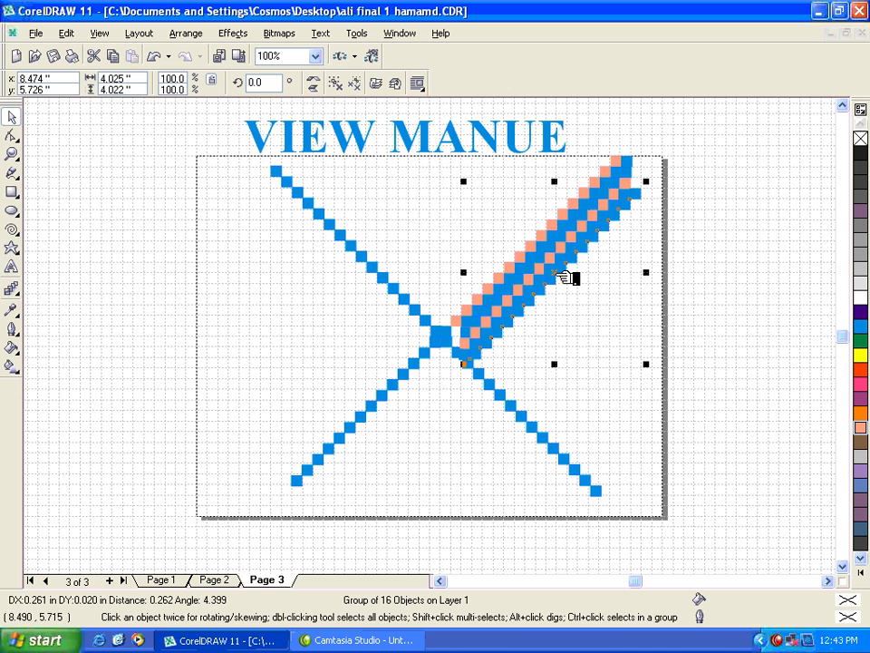
# Step: Repeat the blue row's copy to the right on the upper-right arm and fill the first copied row with salmon
pyautogui.hotkey('ctrl', 'r')
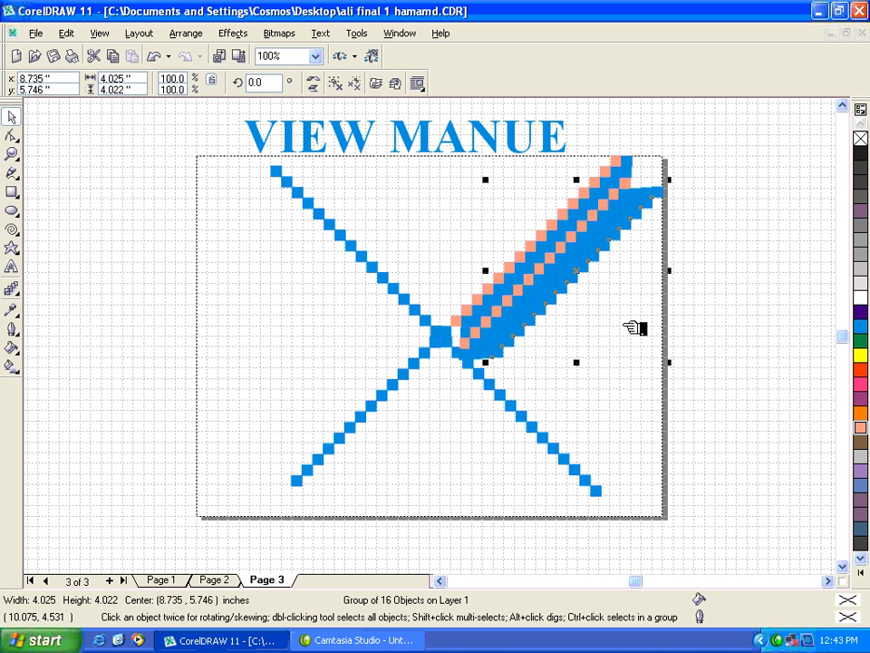
pyautogui.click(710, 292)
pyautogui.click(614, 223)
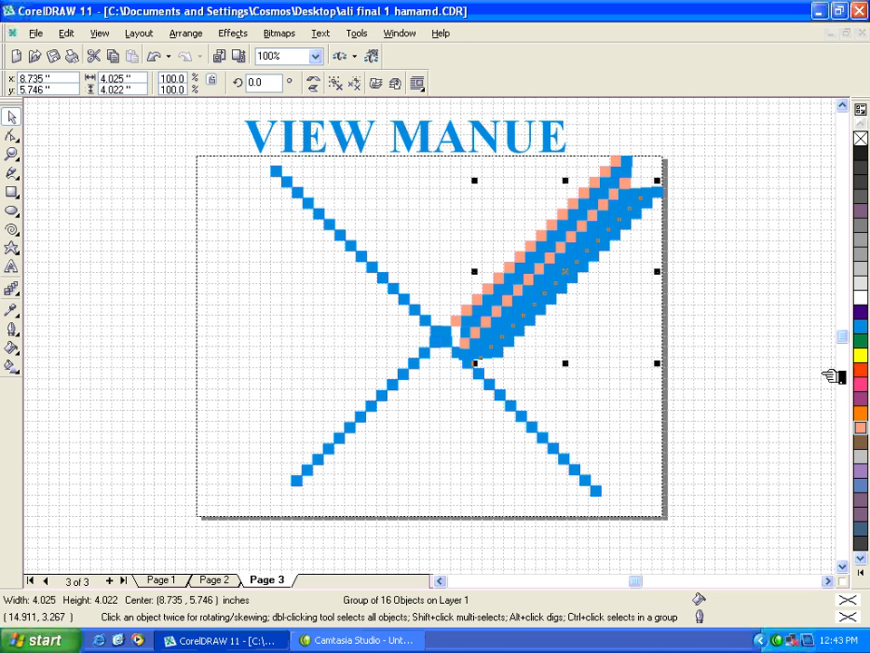
pyautogui.click(638, 200)
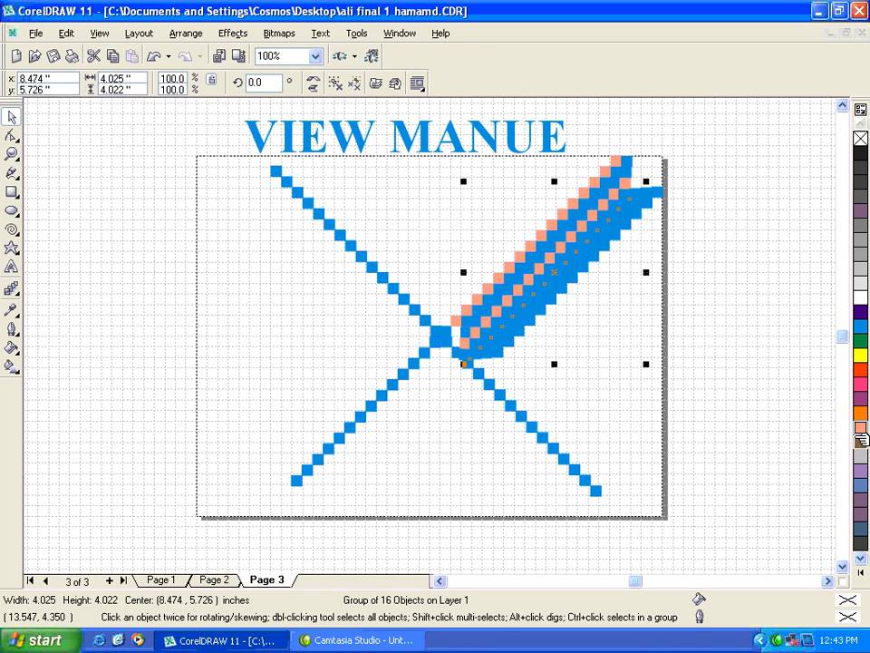
pyautogui.click(861, 426)
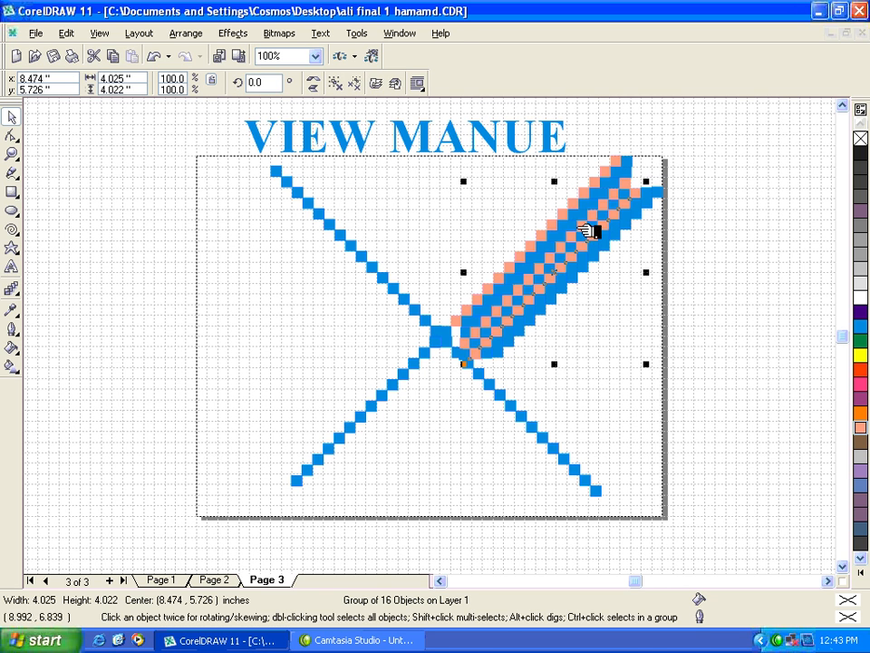
# Step: Fill a blue row in the middle of the upper-right arm and the second-lowest row with salmon
pyautogui.moveTo(590, 219); pyautogui.dragTo(580, 196)
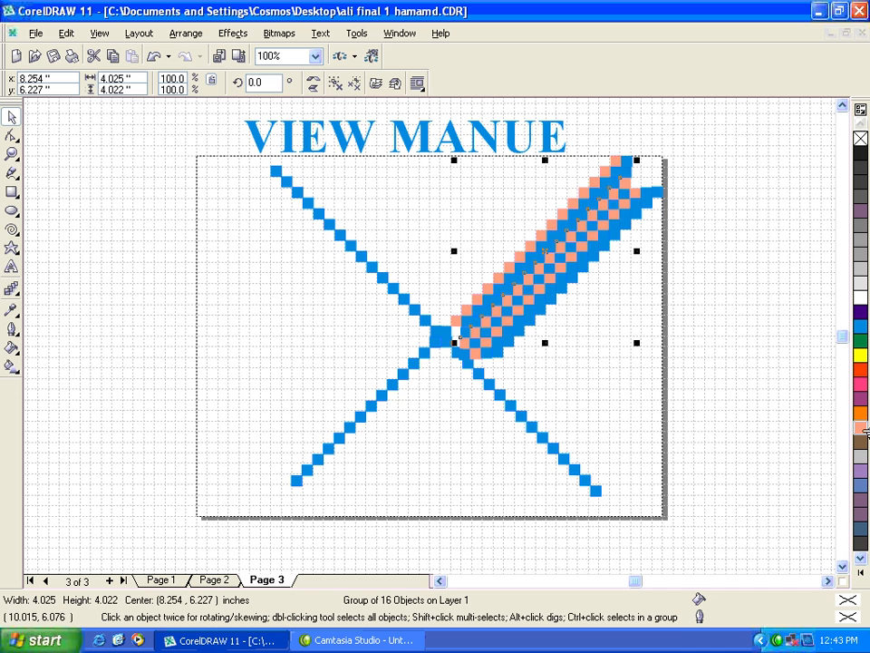
pyautogui.click(864, 432)
pyautogui.click(744, 369)
pyautogui.click(587, 261)
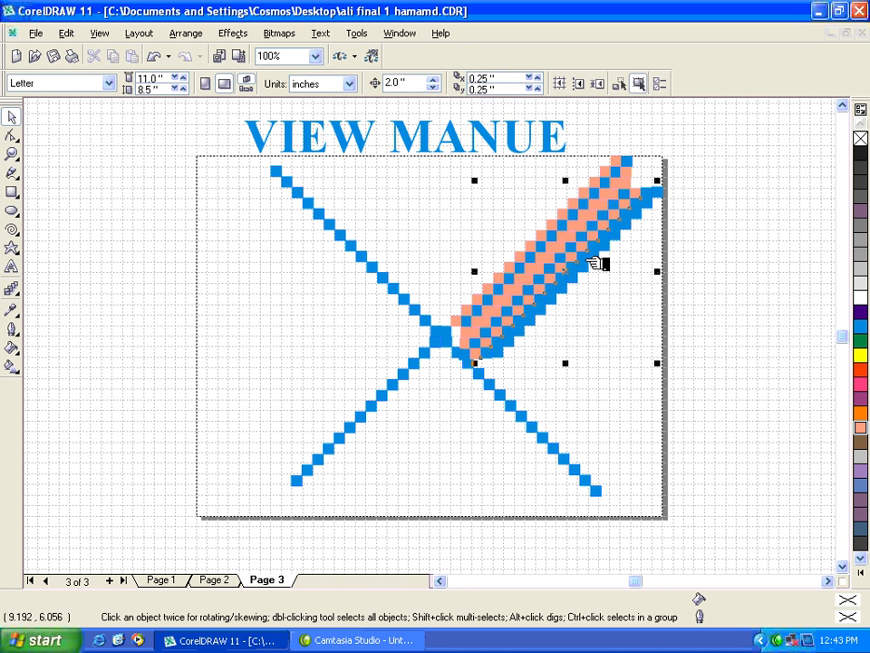
pyautogui.click(862, 428)
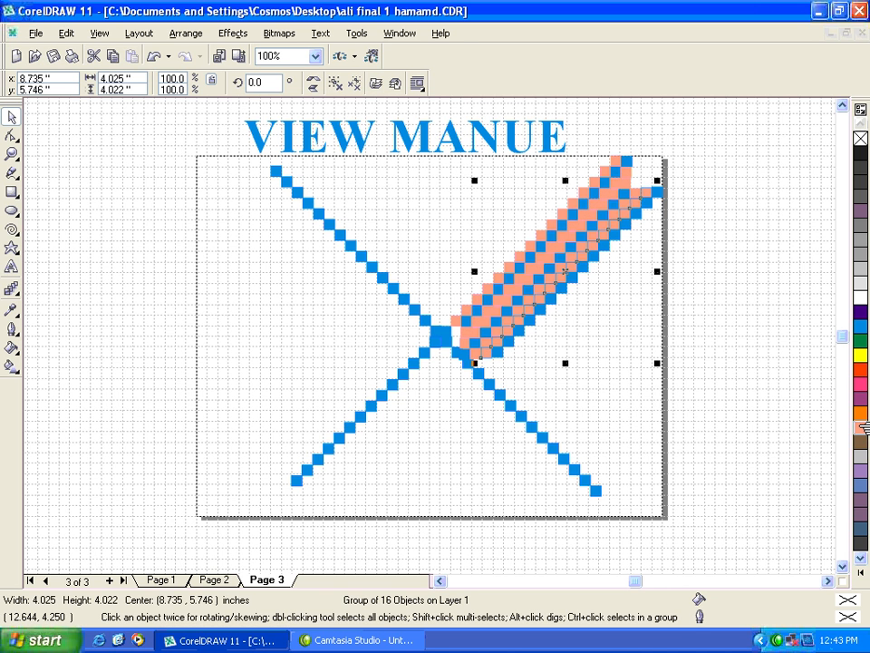
pyautogui.click(740, 377)
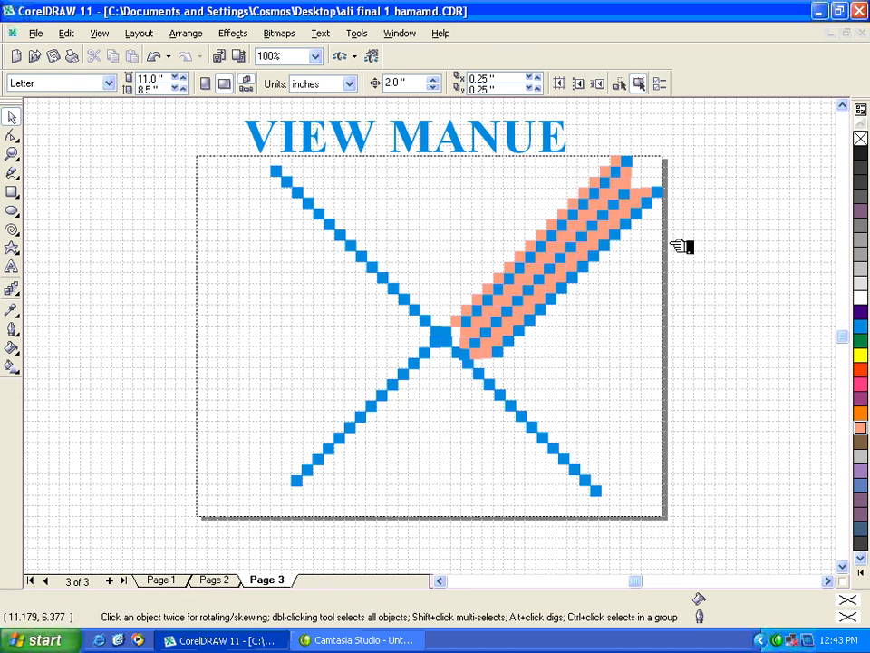
# Step: Group all the rows of the upper-right arm and nudge the group 0.25 inch up and to the right
pyautogui.moveTo(728, 139); pyautogui.dragTo(454, 366)
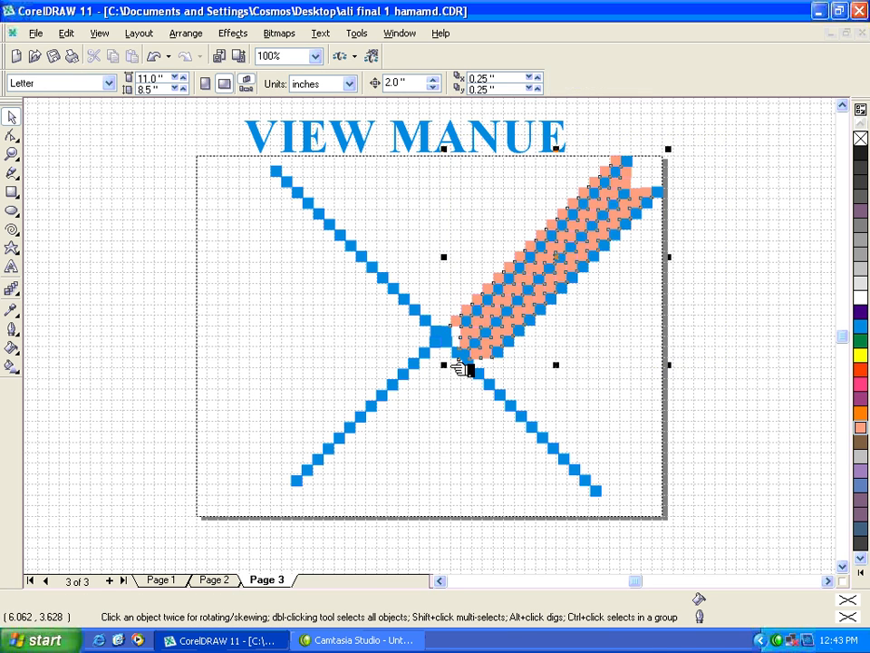
pyautogui.hotkey('ctrl', 'g')
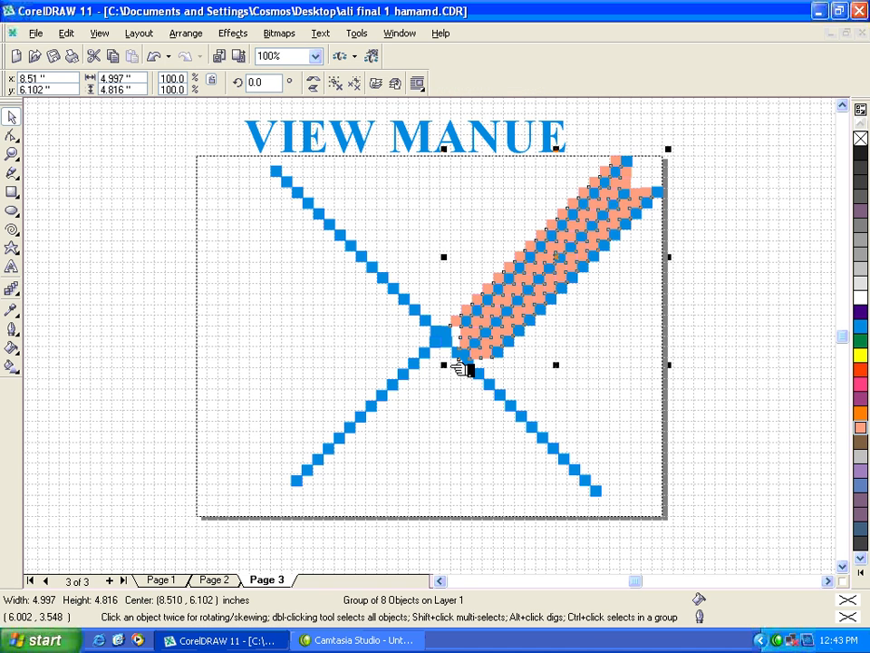
pyautogui.press('Up')
pyautogui.press('Right')
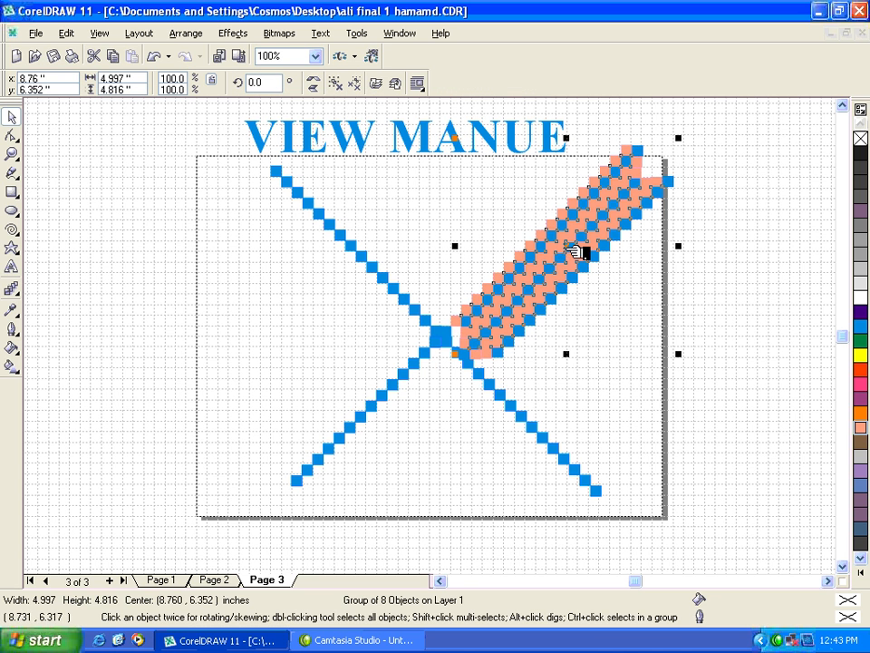
# Step: Copy the grouped arm to the left, mirror it vertically and place it along the upper-left blue diagonal
pyautogui.moveTo(576, 252); pyautogui.dragTo(330, 309)
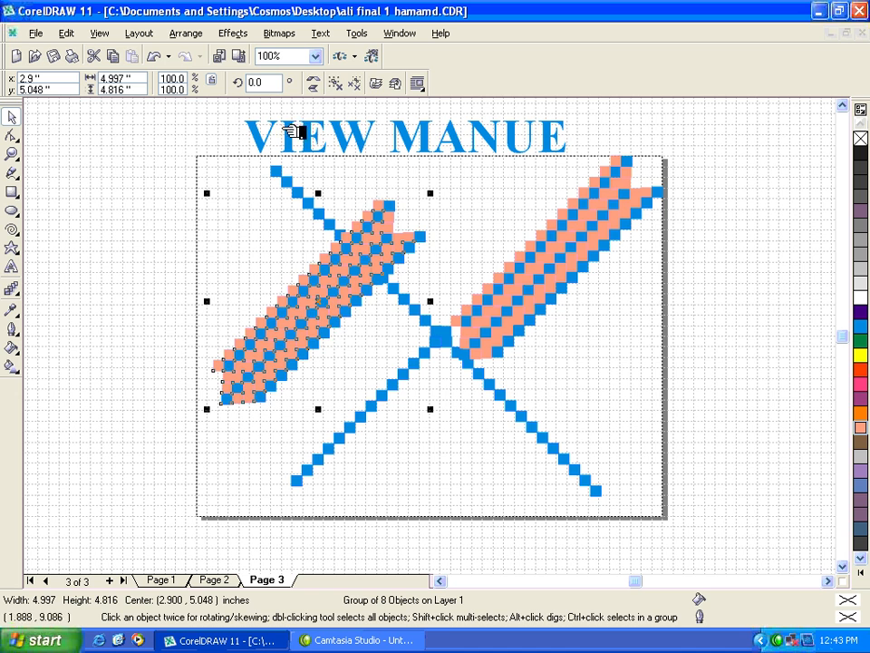
pyautogui.click(314, 82)
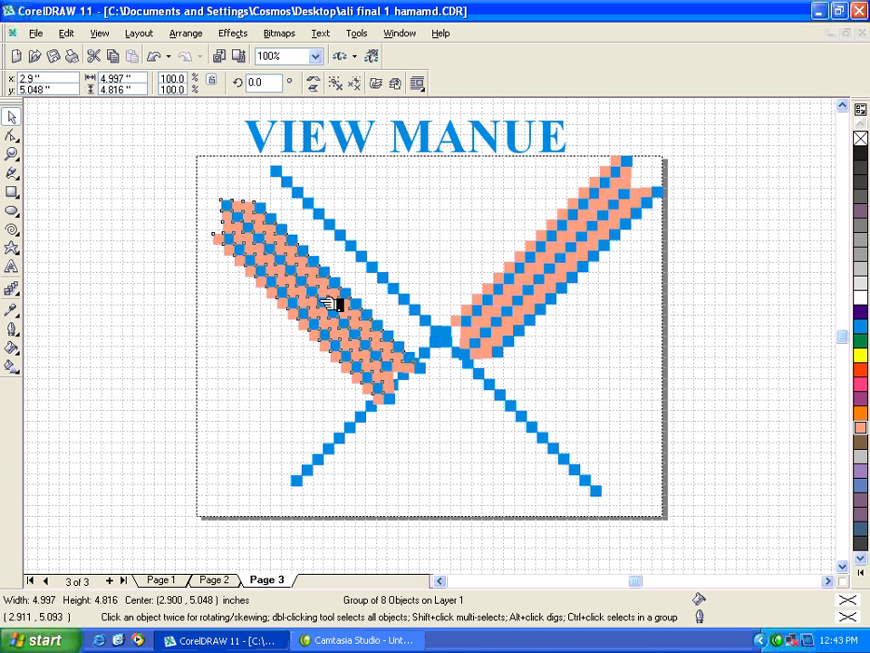
pyautogui.moveTo(331, 303); pyautogui.dragTo(350, 273)
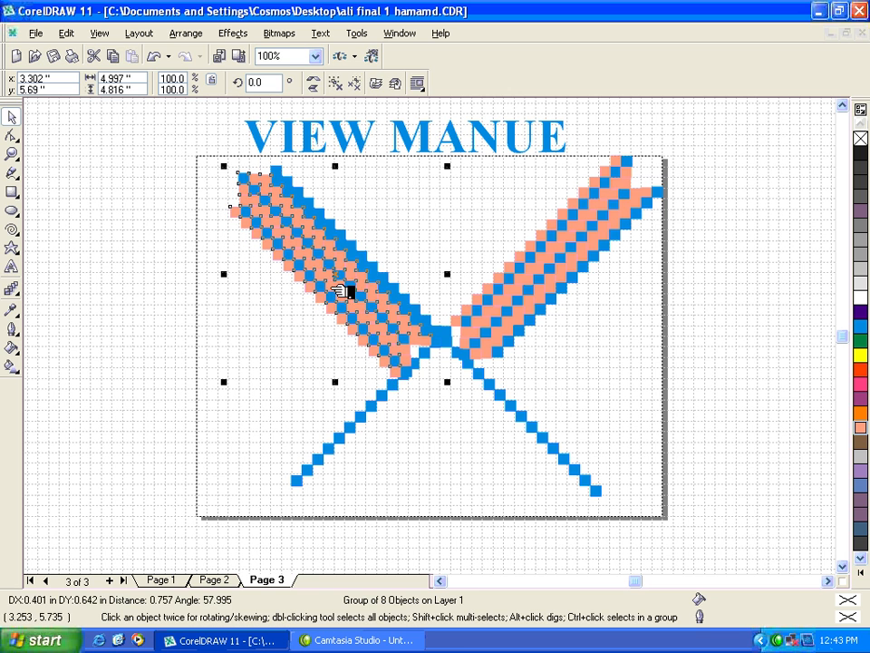
pyautogui.click(460, 418)
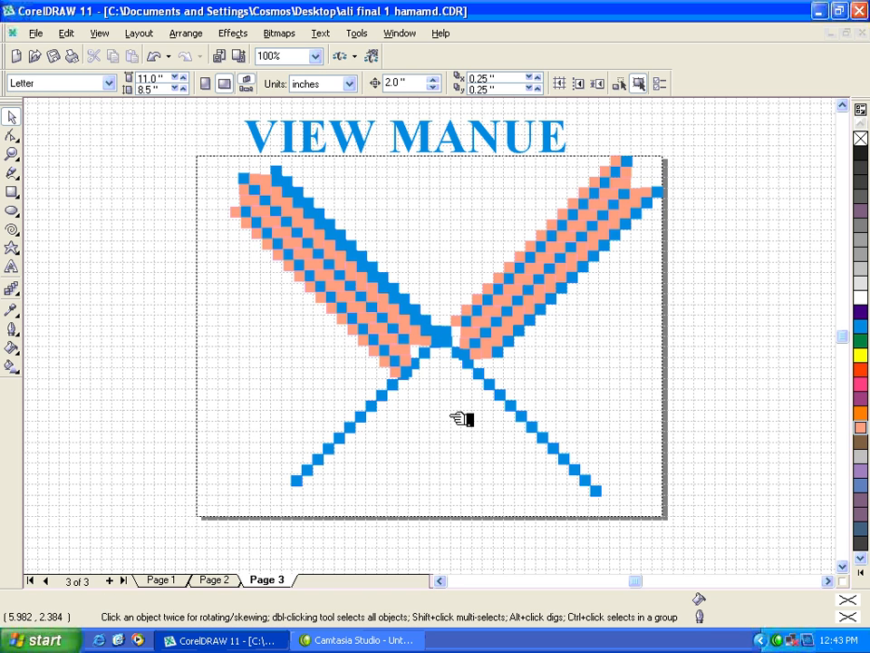
# Step: Delete both thick salmon-and-blue arms, leaving only the thin blue diagonals
pyautogui.moveTo(319, 300); pyautogui.dragTo(535, 284)
pyautogui.press('Delete')
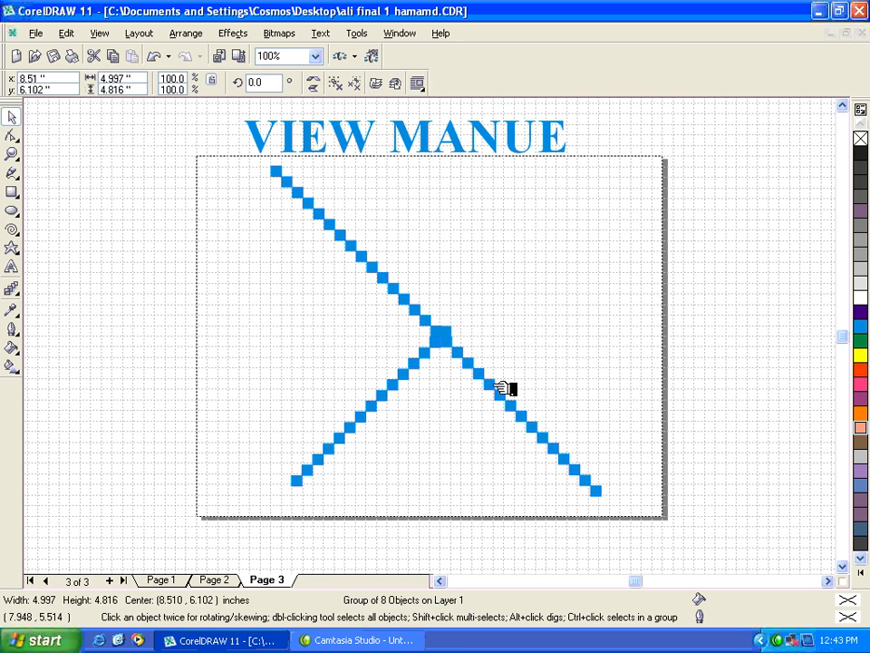
# Step: Group the remaining blue rows at about 3.78 inches wide and place a copy, mirrored vertically and horizontally, beside their centre
pyautogui.moveTo(252, 163); pyautogui.dragTo(535, 464)
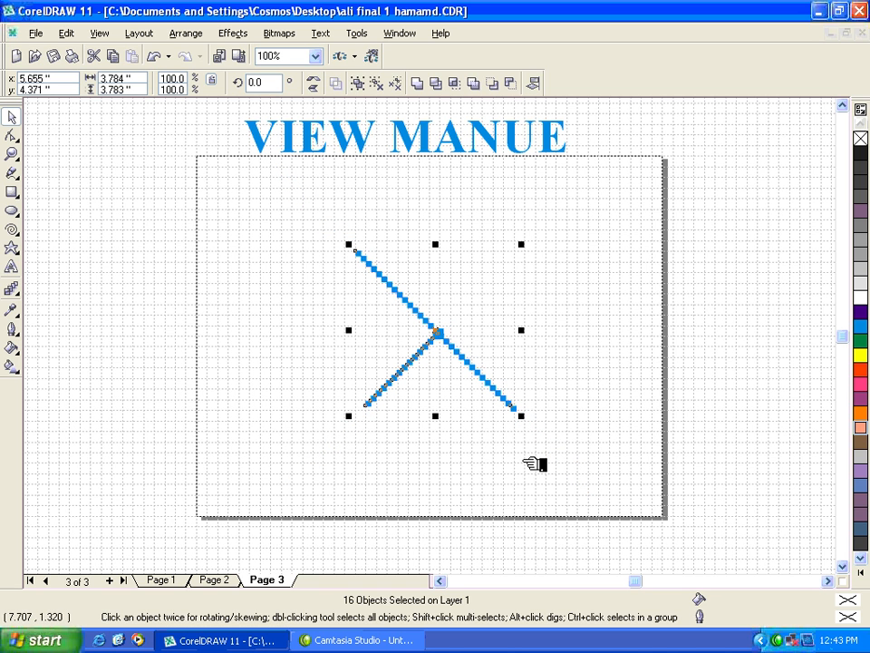
pyautogui.hotkey('ctrl', 'g')
pyautogui.moveTo(432, 333); pyautogui.dragTo(469, 317)
pyautogui.rightClick(470, 318)
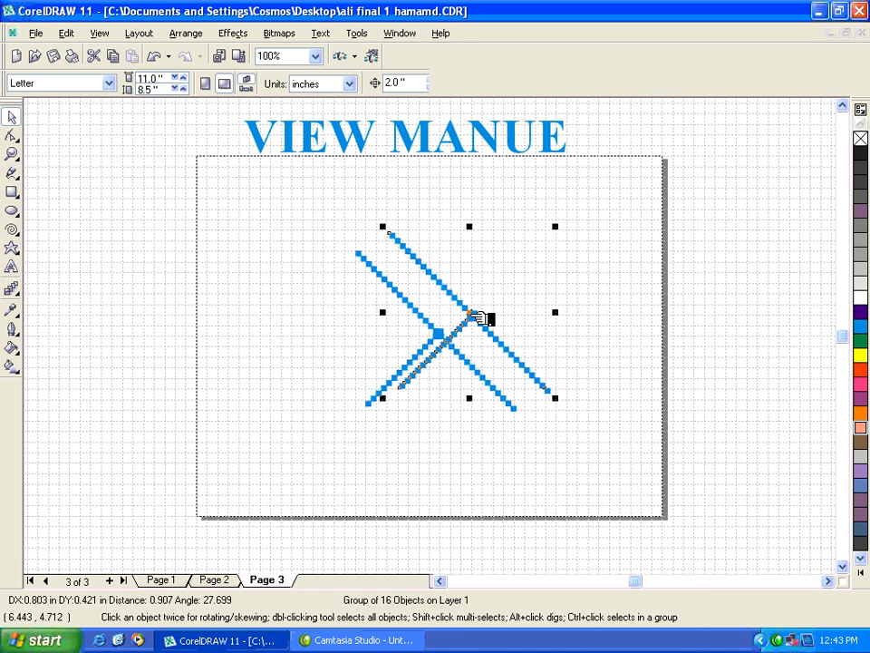
pyautogui.click(315, 88)
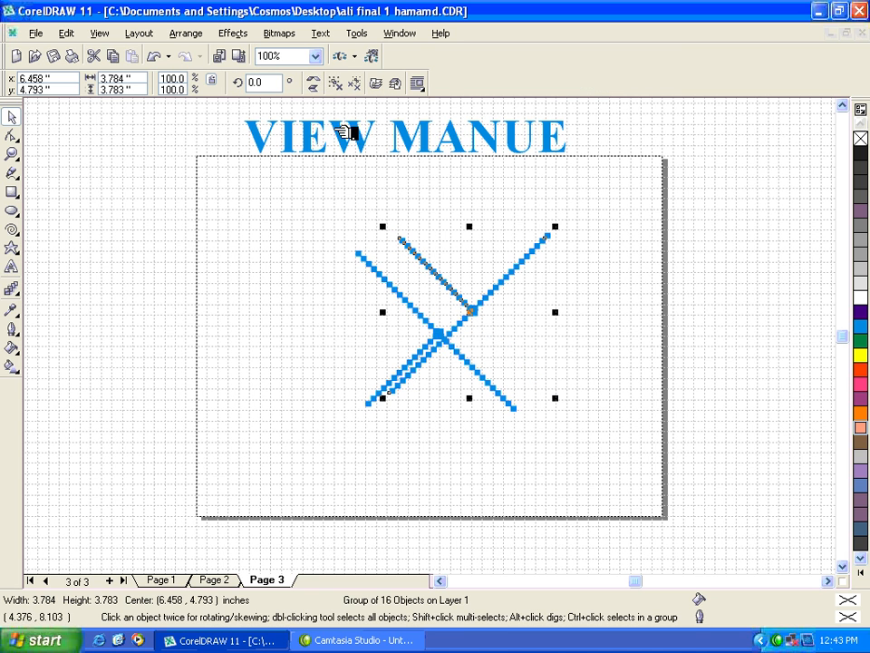
pyautogui.moveTo(471, 312); pyautogui.dragTo(455, 335)
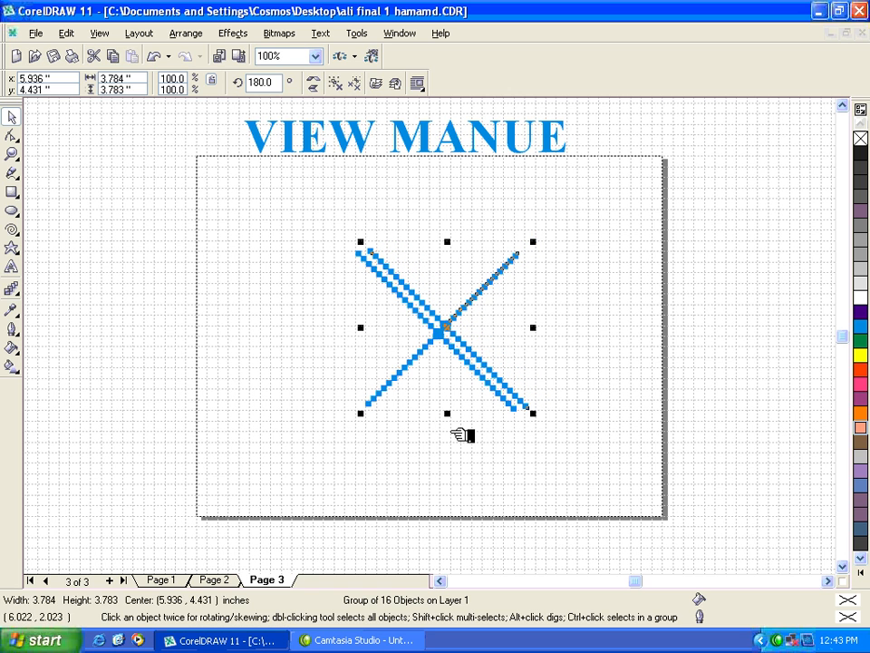
# Step: Group the two overlapping figures and add four copies rotated clockwise about the centre in steps of about 20°
pyautogui.moveTo(330, 217); pyautogui.dragTo(604, 461)
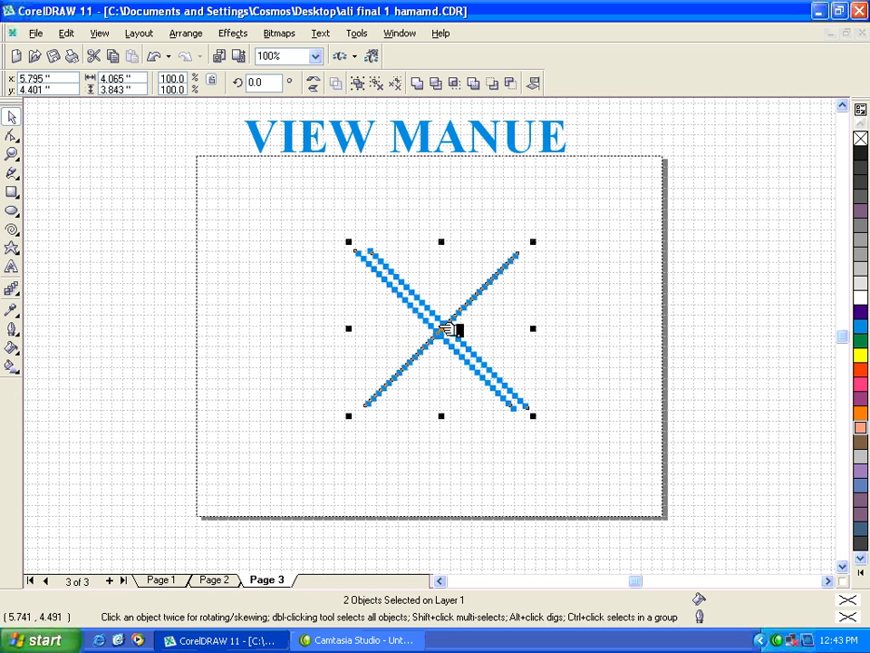
pyautogui.hotkey('ctrl', 'g')
pyautogui.click(451, 330)
pyautogui.moveTo(535, 413)
pyautogui.mouseDown()
pyautogui.moveTo(520, 449)
pyautogui.moveTo(510, 451)
pyautogui.mouseUp()
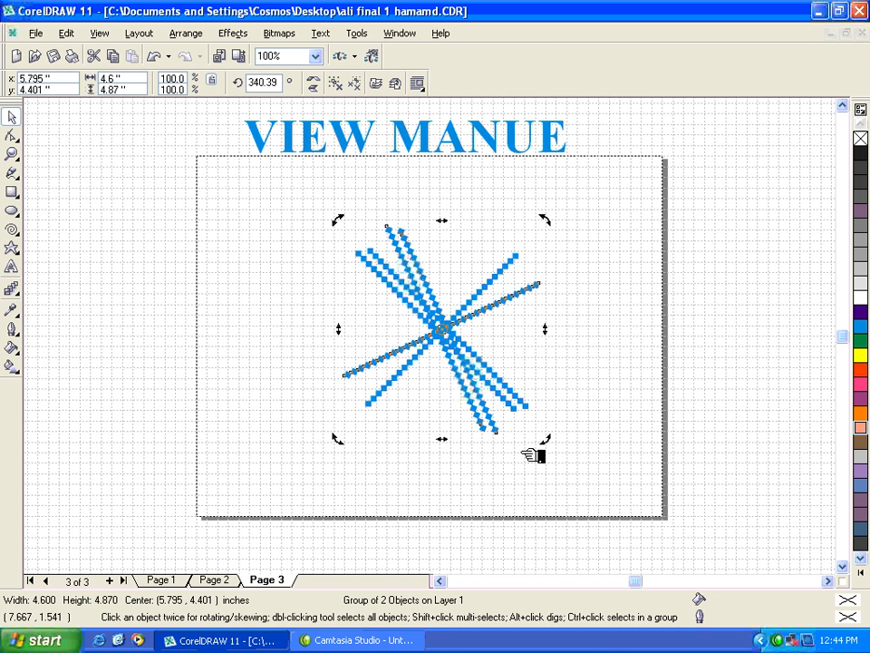
pyautogui.hotkey('ctrl', 'r')
pyautogui.hotkey('ctrl', 'r')
pyautogui.hotkey('ctrl', 'r')
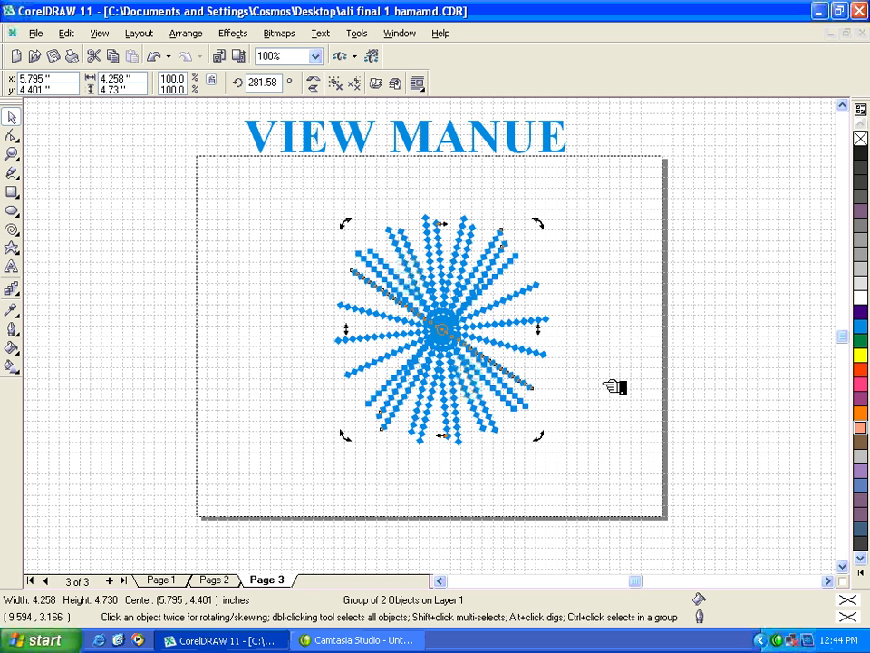
# Step: Delete the whole radial pattern of blue squares from page 3
pyautogui.moveTo(304, 196); pyautogui.dragTo(655, 503)
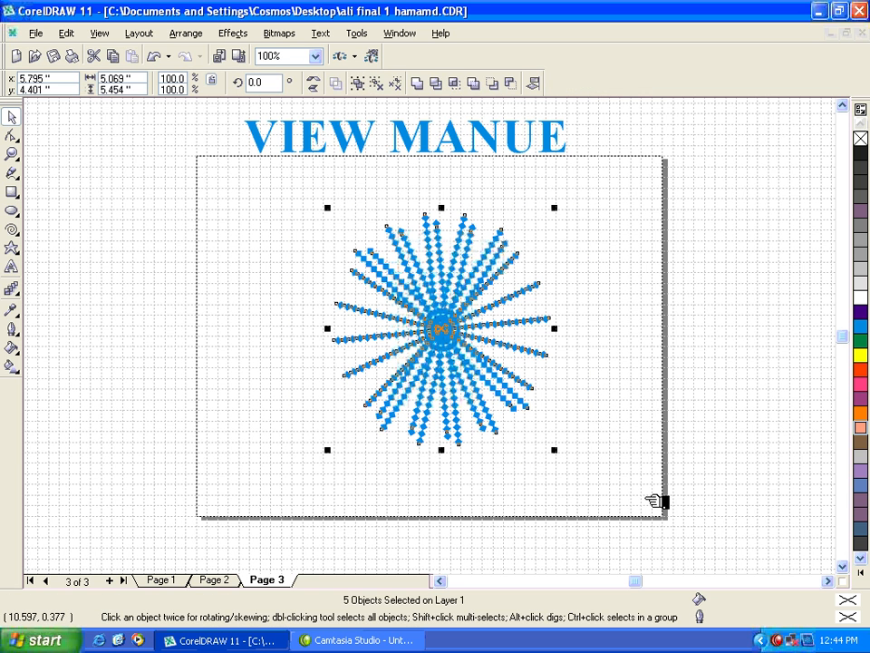
pyautogui.press('Delete')
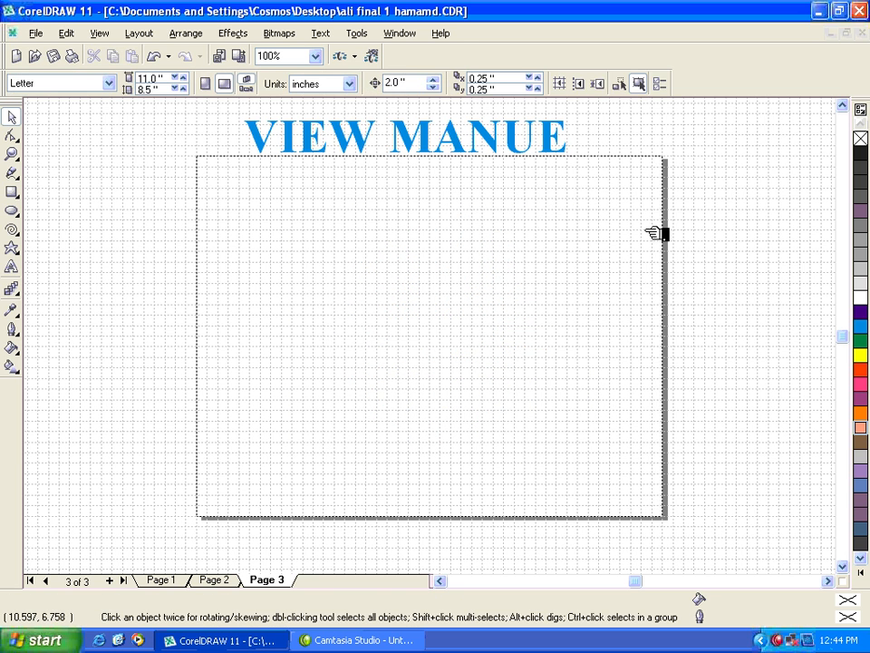
# Step: Hide the page grid and display the rulers
pyautogui.click(99, 34)
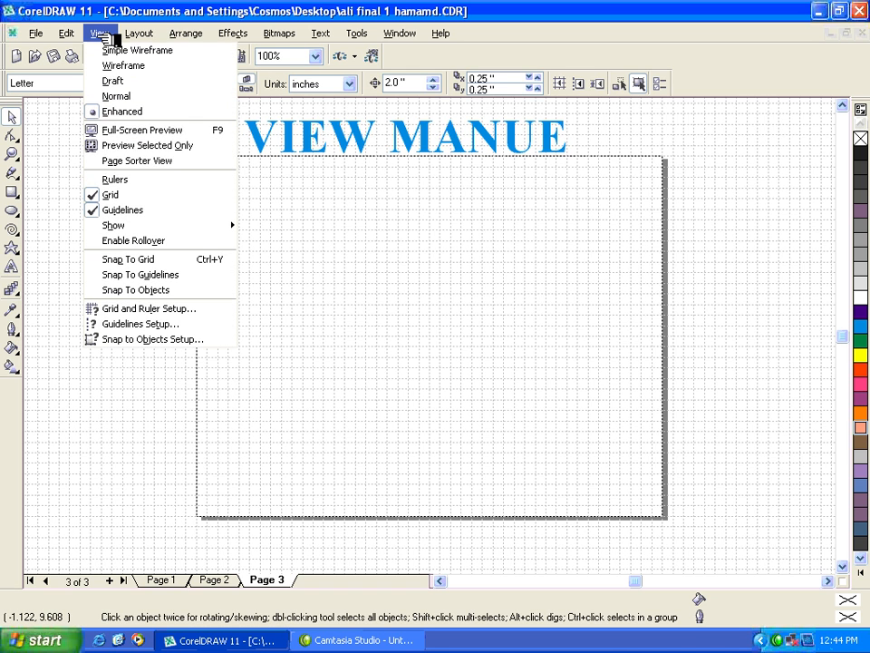
pyautogui.click(111, 195)
pyautogui.click(118, 34)
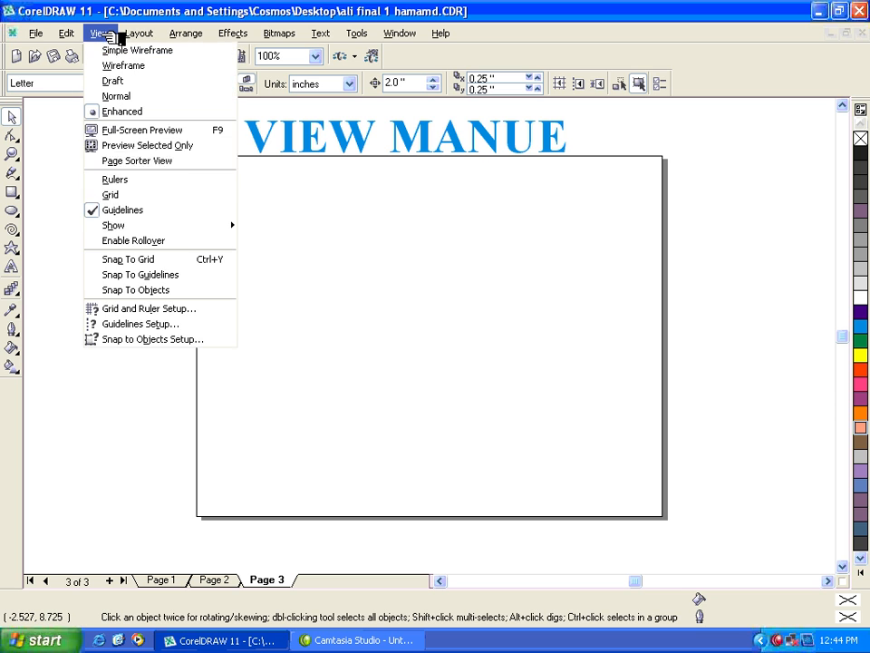
pyautogui.click(376, 235)
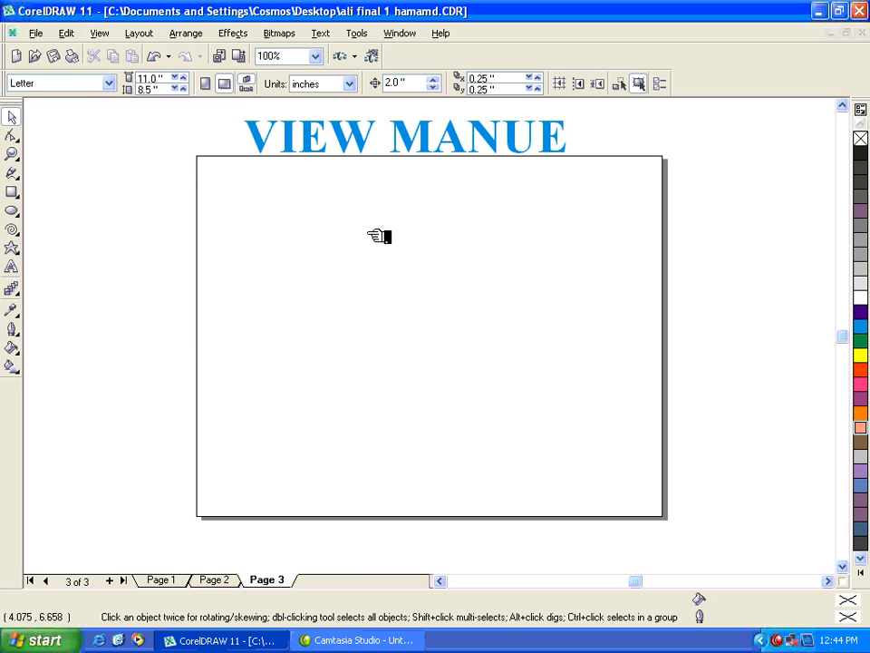
pyautogui.click(100, 34)
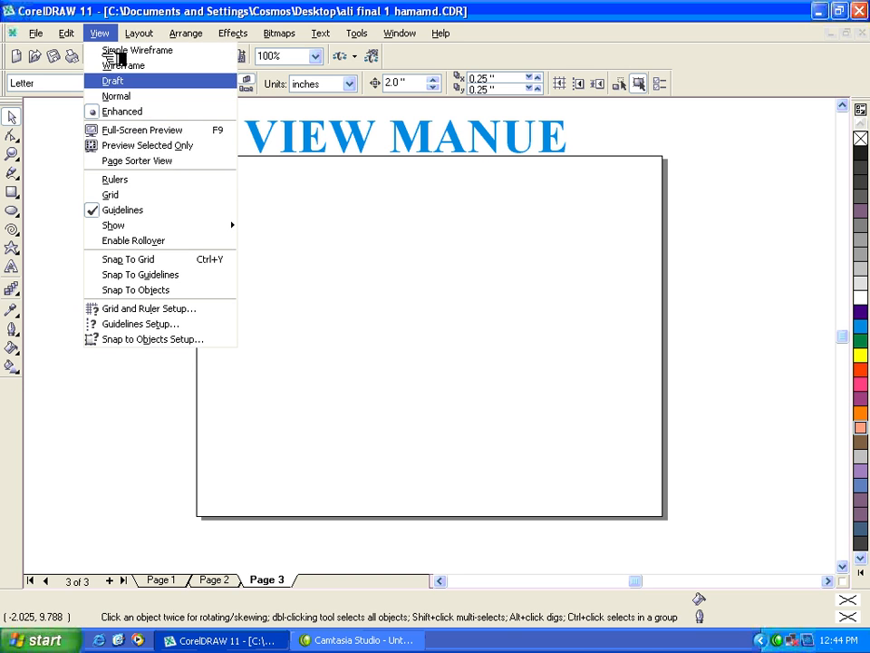
pyautogui.click(116, 181)
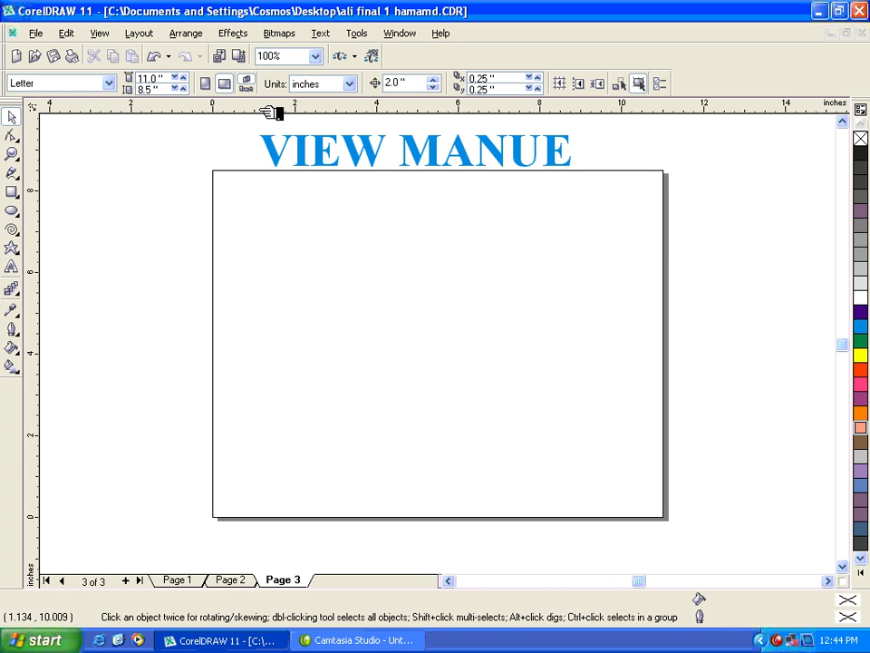
# Step: Add the artistic text COSMOS in the upper-left part of page 3
pyautogui.click(12, 268)
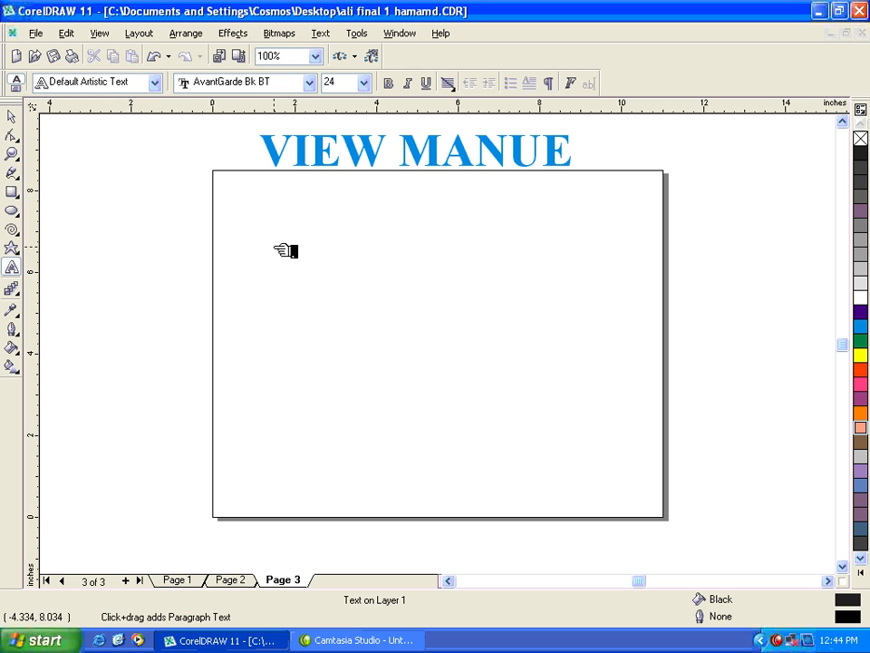
pyautogui.click(275, 248)
pyautogui.write('COSMOS')
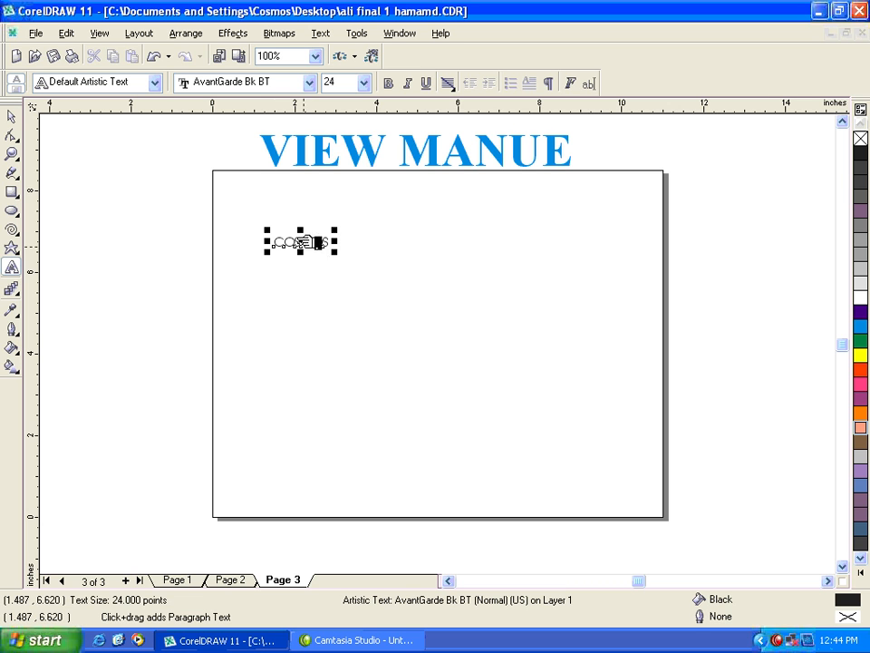
# Step: Copy the COSMOS text about 0.6 inch below itself and change the copy's wording to INSTITUTE
pyautogui.hotkey('ctrl', 'space')
pyautogui.moveTo(302, 241); pyautogui.dragTo(301, 266)
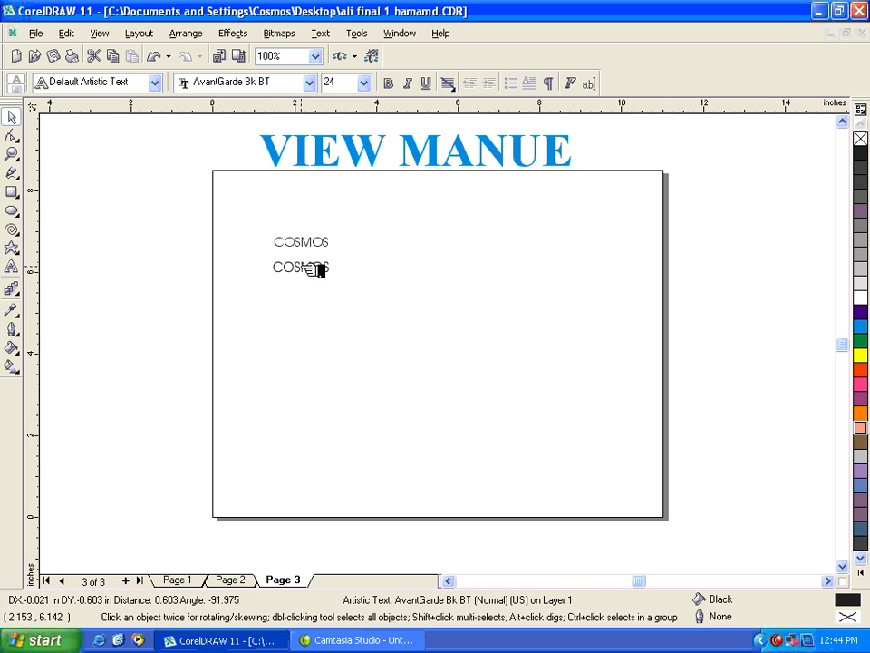
pyautogui.rightClick(301, 266)
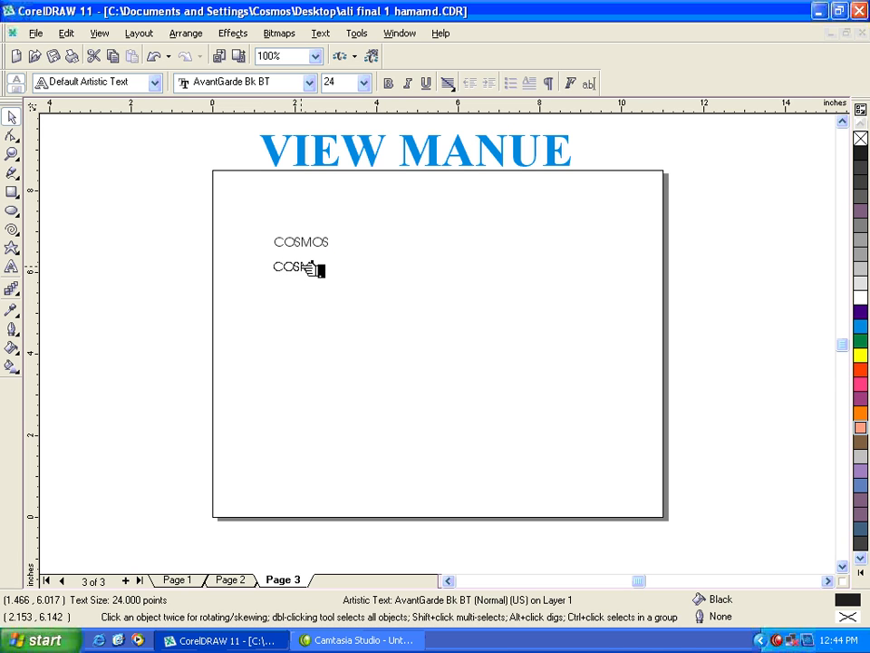
pyautogui.press('F8')
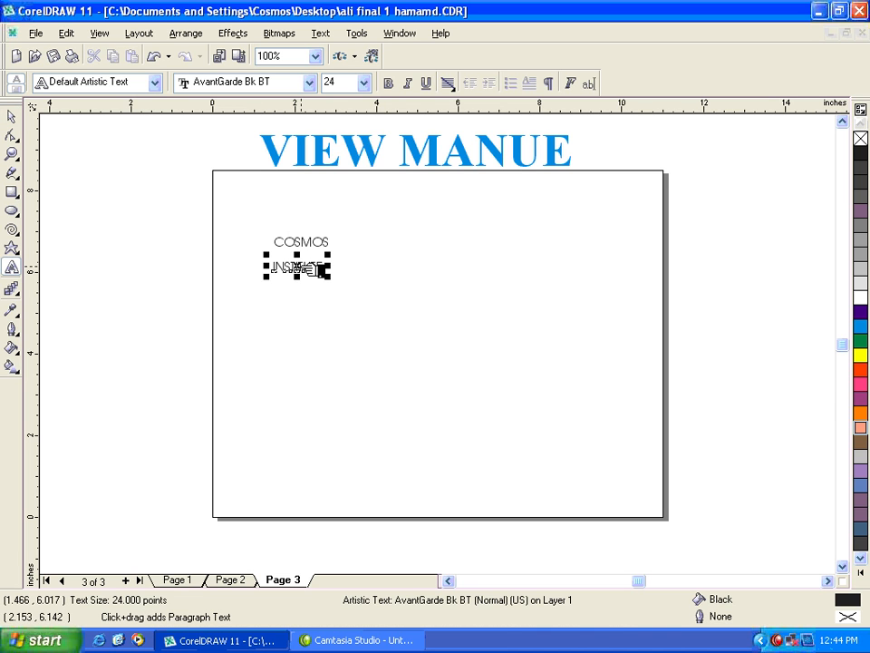
# Step: Copy the INSTITUTE text about 0.6 inch below itself and change the copy's wording to COMPUTER
pyautogui.hotkey('ctrl', 'space')
pyautogui.moveTo(313, 268); pyautogui.dragTo(308, 291)
pyautogui.rightClick(311, 291)
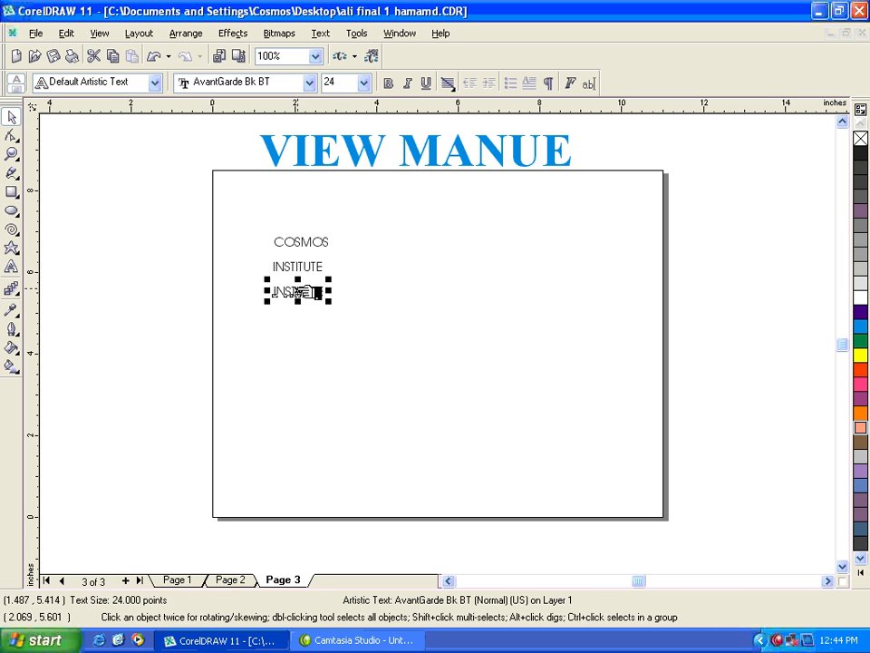
pyautogui.press('F8')
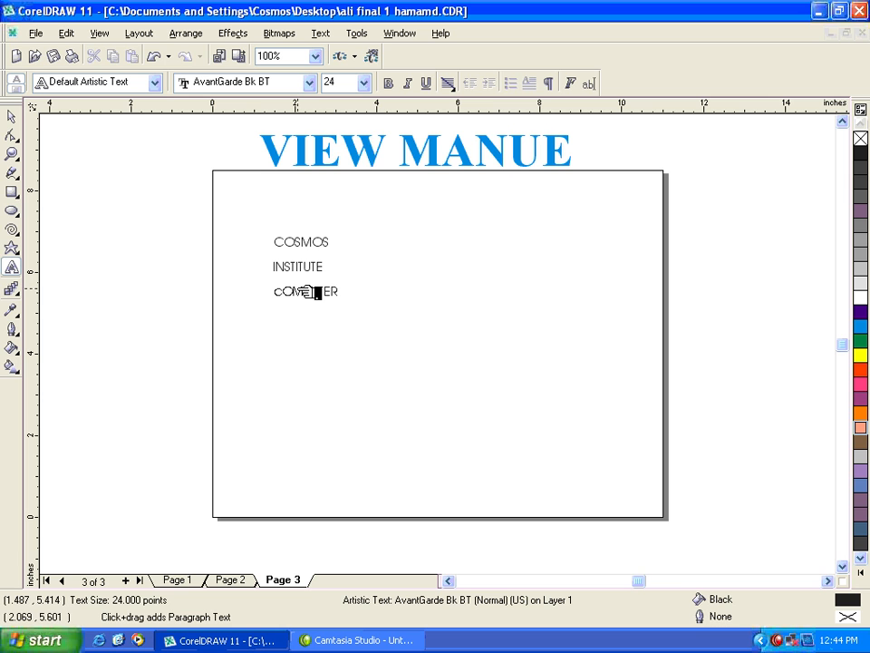
pyautogui.hotkey('ctrl', 'space')
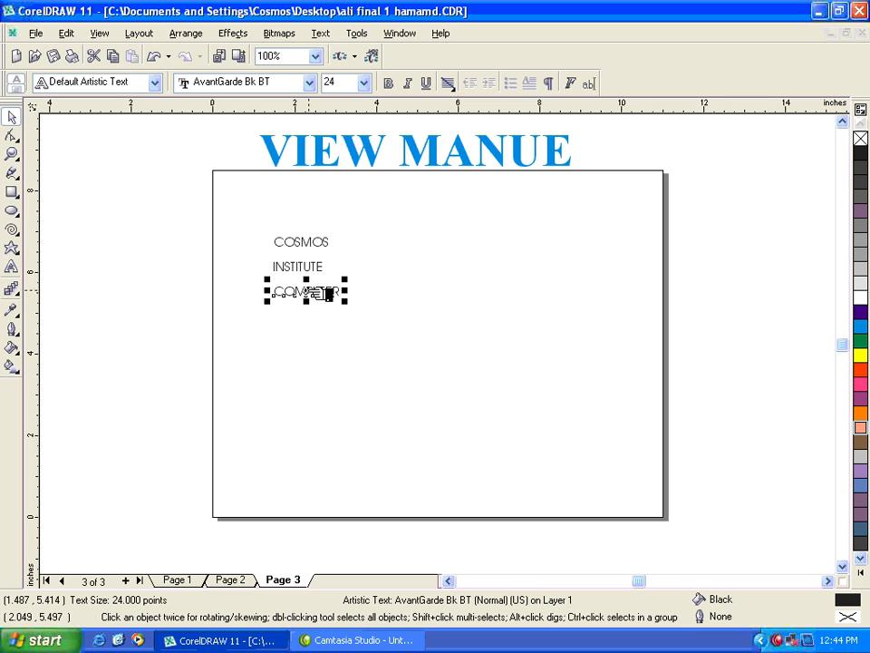
# Step: Copy the COMPUTER text about 0.6 inch below itself and change the copy's wording to SCIENCES
pyautogui.moveTo(326, 291); pyautogui.dragTo(323, 316)
pyautogui.rightClick(325, 316)
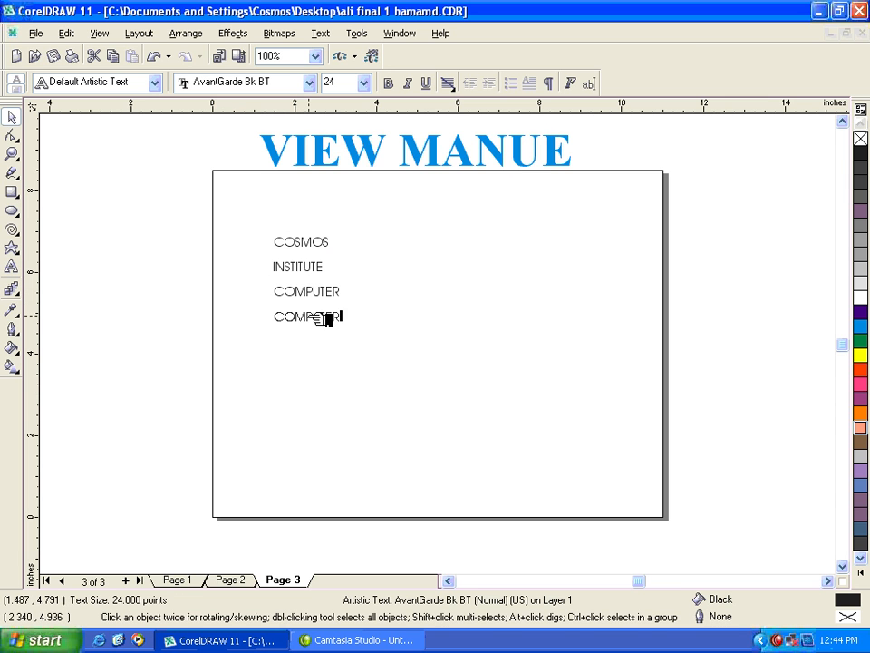
pyautogui.hotkey('ctrl', 'space')
pyautogui.press('BackSpace')
pyautogui.press('BackSpace')
pyautogui.press('BackSpace')
pyautogui.press('BackSpace')
pyautogui.press('BackSpace')
pyautogui.press('BackSpace')
pyautogui.press('BackSpace')
pyautogui.press('BackSpace')
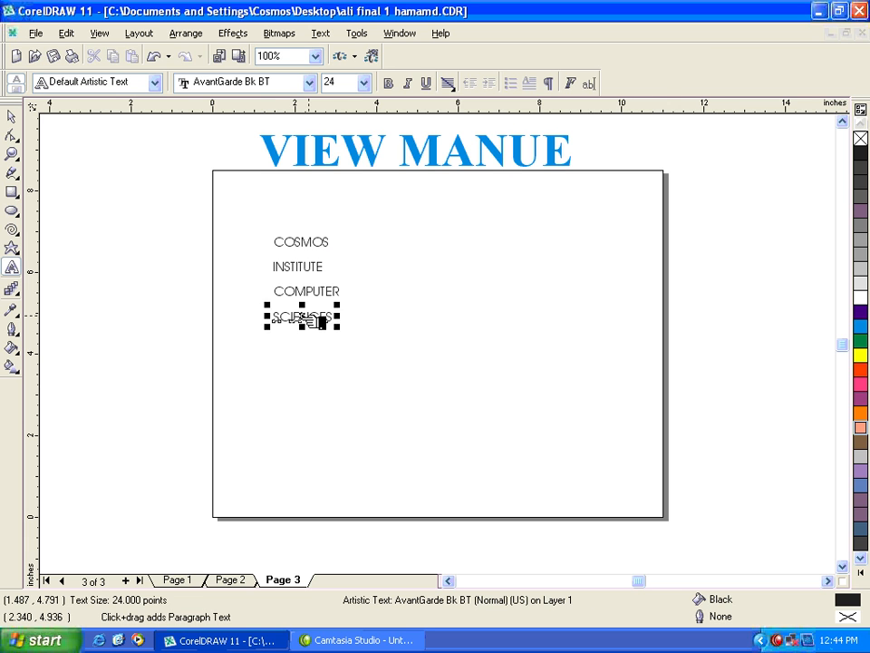
pyautogui.hotkey('ctrl', 'space')
pyautogui.moveTo(255, 216); pyautogui.dragTo(387, 357)
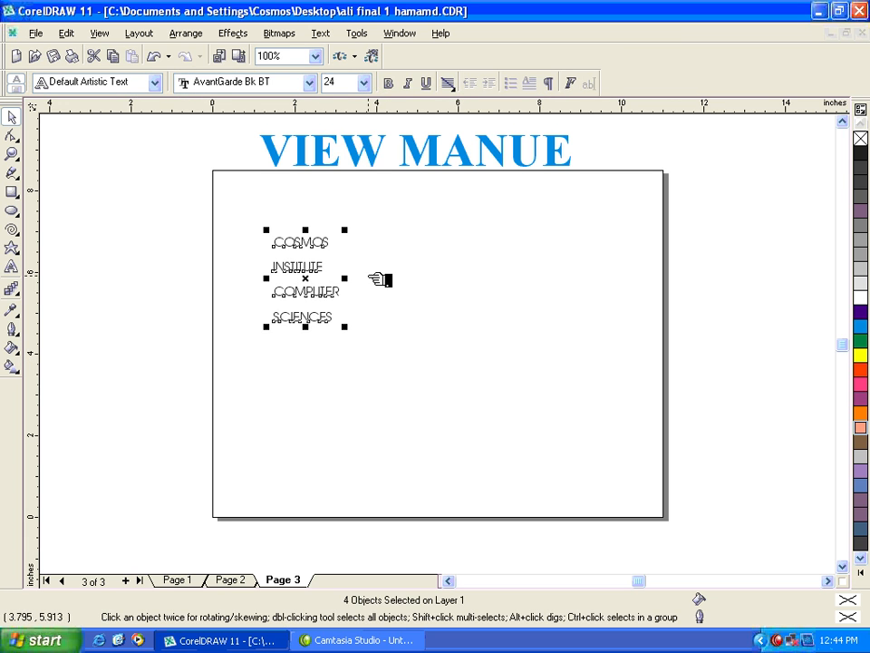
pyautogui.click(343, 275)
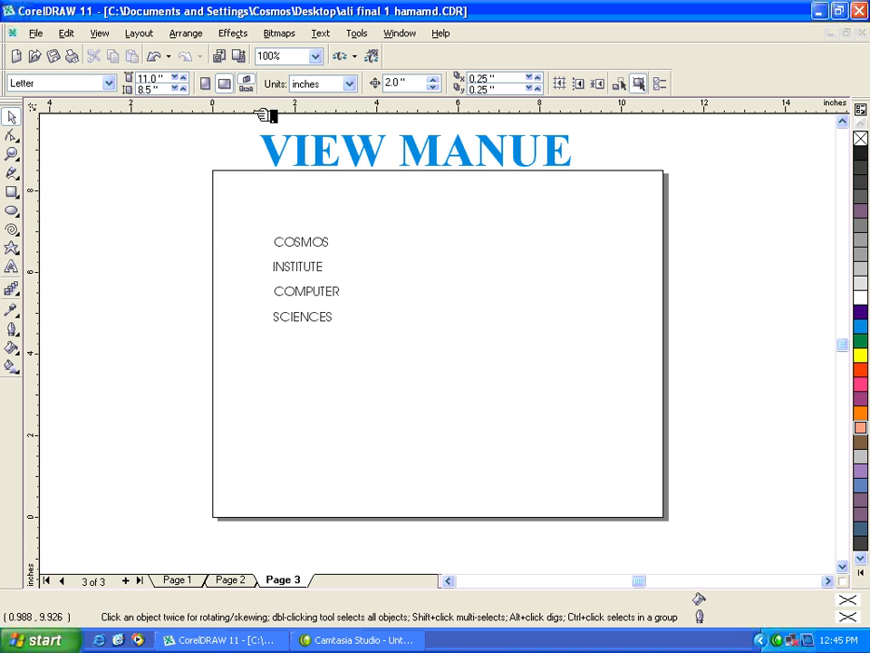
# Step: Place five horizontal guidelines about 0.5 inch apart across the text lines and a vertical guideline about 1.38 inches from the page's left edge
pyautogui.moveTo(267, 114); pyautogui.dragTo(308, 236)
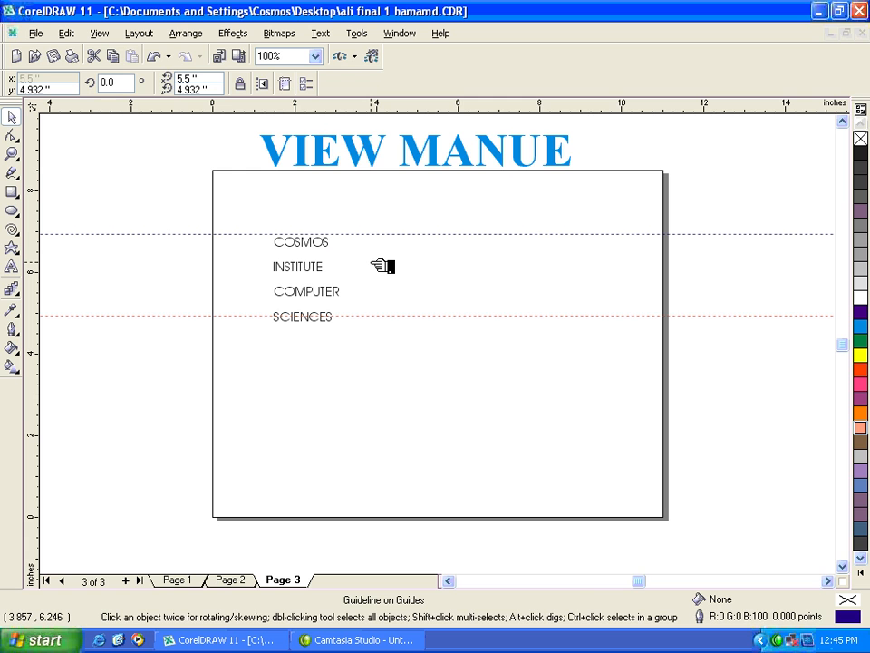
pyautogui.press('Down')
pyautogui.press('Down')
pyautogui.moveTo(365, 235); pyautogui.dragTo(381, 262)
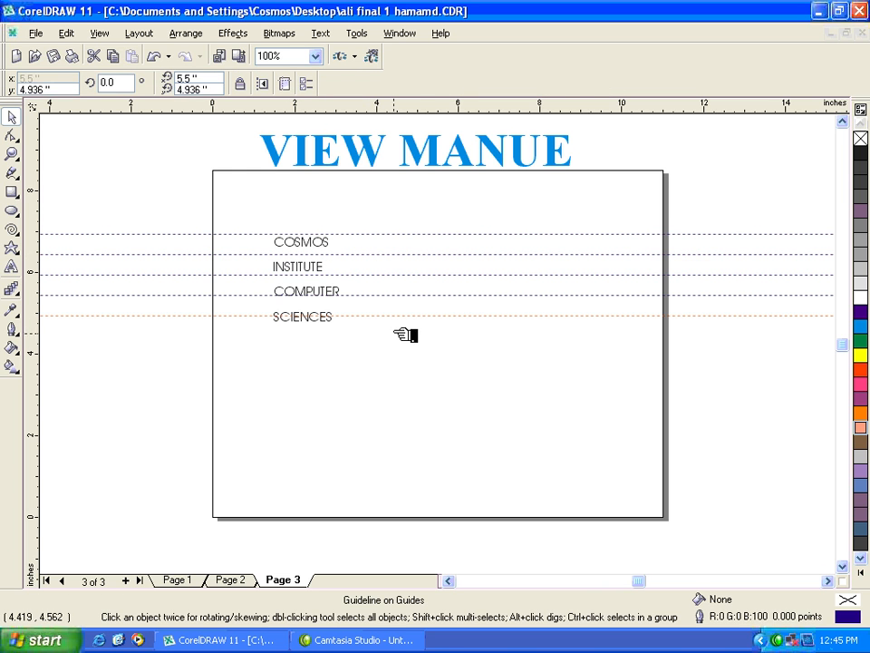
pyautogui.click(377, 268)
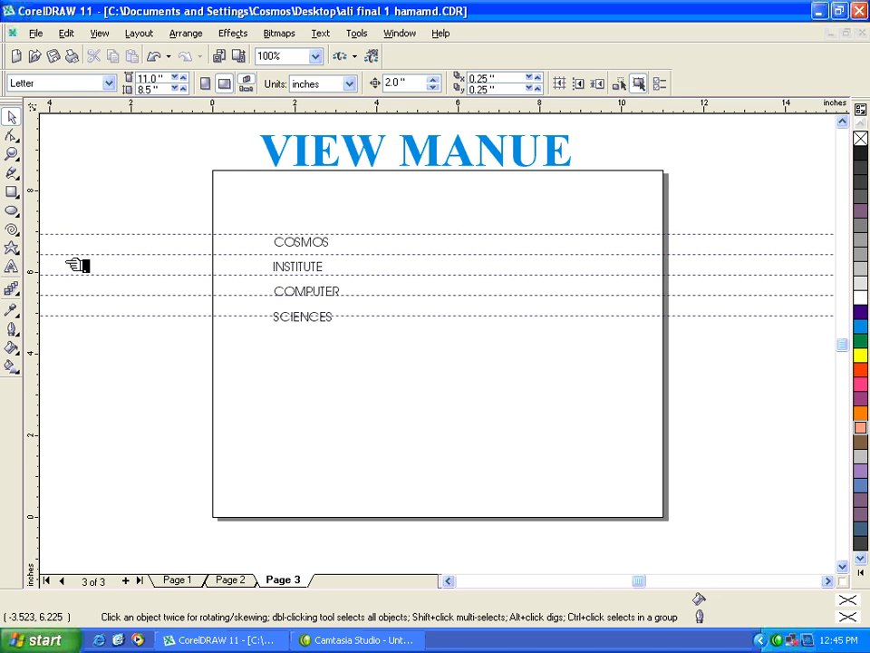
pyautogui.moveTo(34, 256); pyautogui.dragTo(271, 263)
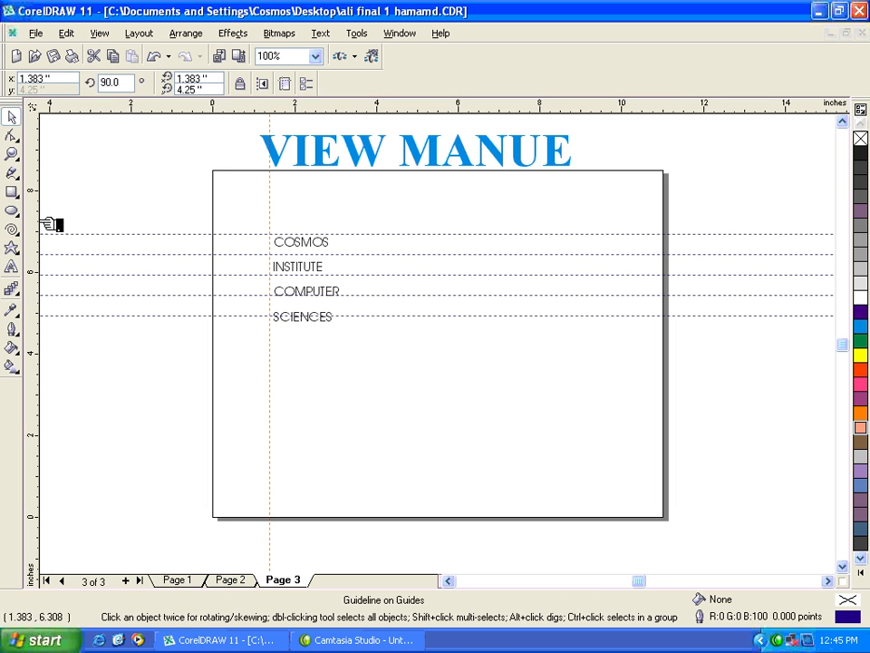
# Step: Move COSMOS, INSTITUTE, COMPUTER and SCIENCES so each sits on its own horizontal guideline and starts at the vertical guideline
pyautogui.click(11, 154)
pyautogui.moveTo(250, 225); pyautogui.dragTo(367, 350)
pyautogui.press('space')
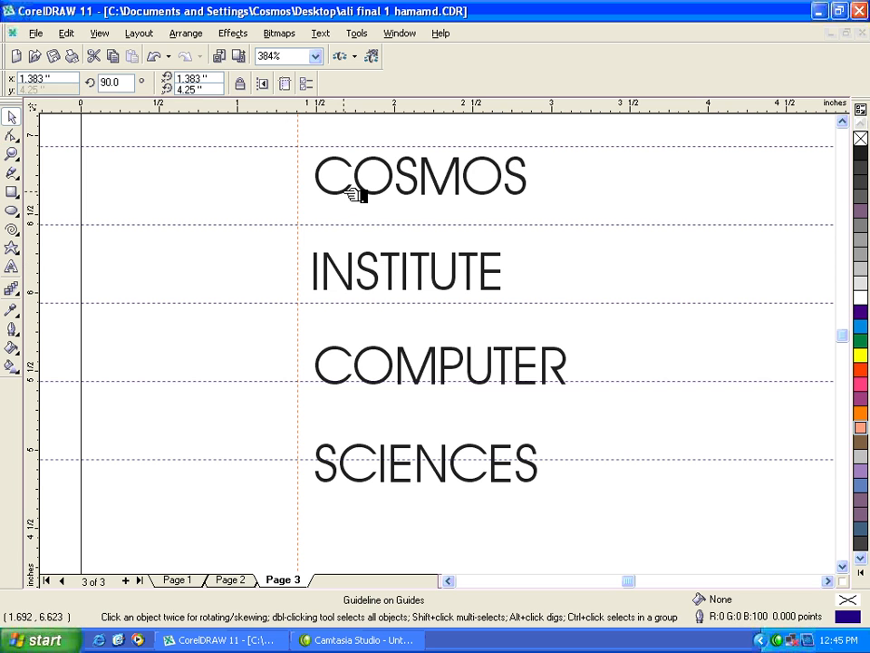
pyautogui.moveTo(357, 192); pyautogui.dragTo(342, 223)
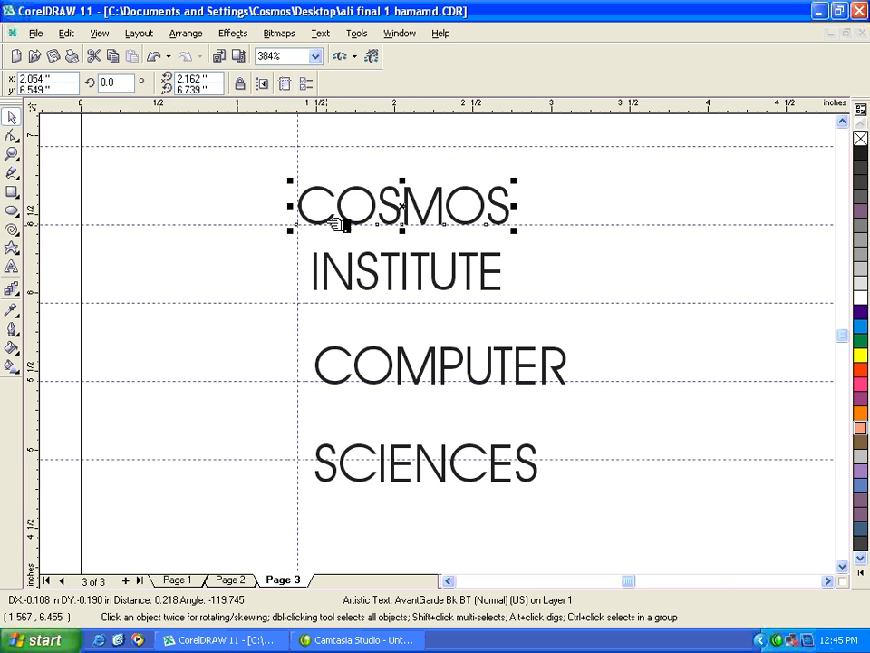
pyautogui.moveTo(342, 270); pyautogui.dragTo(329, 280)
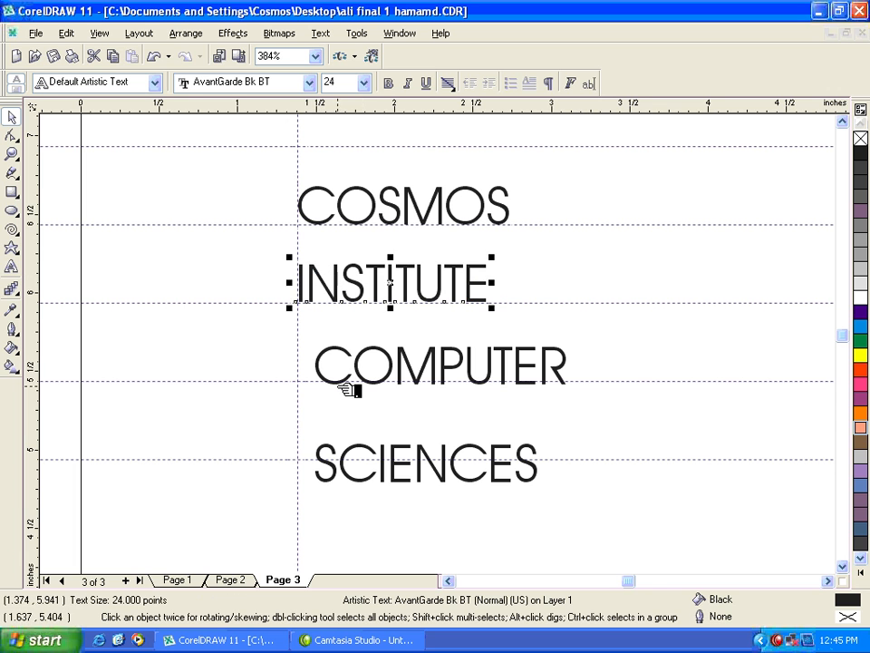
pyautogui.moveTo(377, 375); pyautogui.dragTo(354, 365)
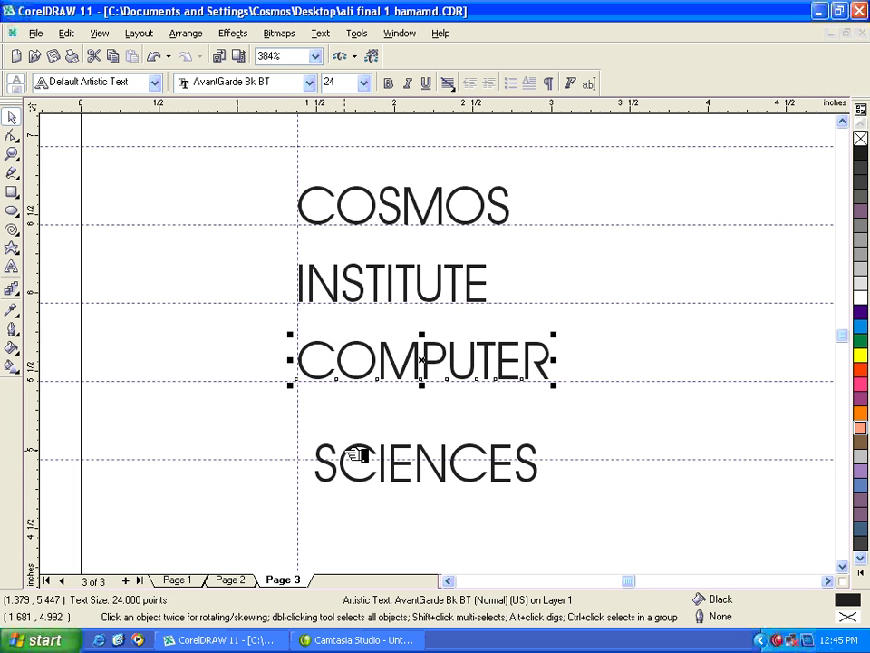
pyautogui.moveTo(357, 455); pyautogui.dragTo(342, 434)
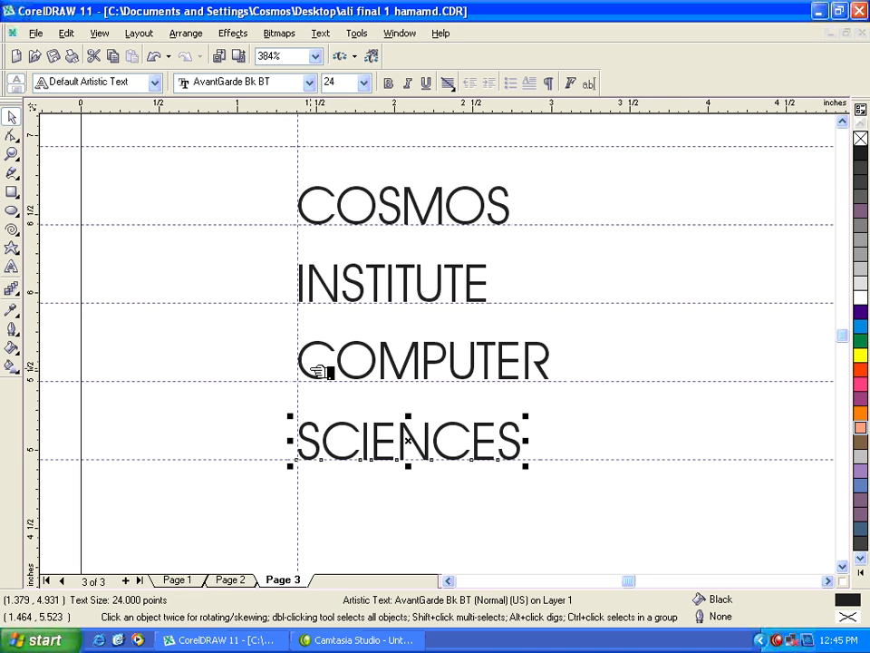
pyautogui.hotkey('shift', 'F4')
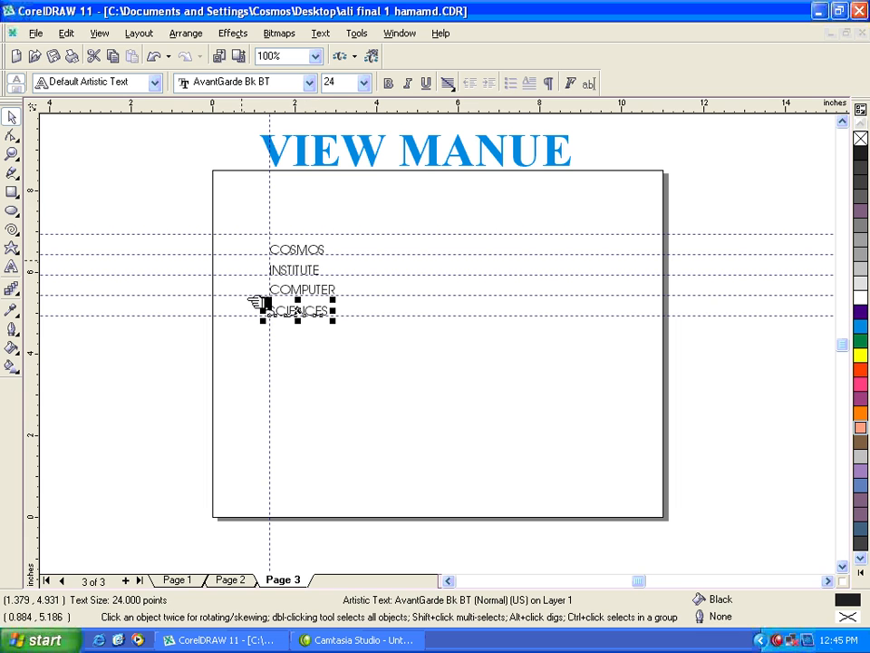
pyautogui.moveTo(235, 214); pyautogui.dragTo(368, 358)
pyautogui.click(379, 360)
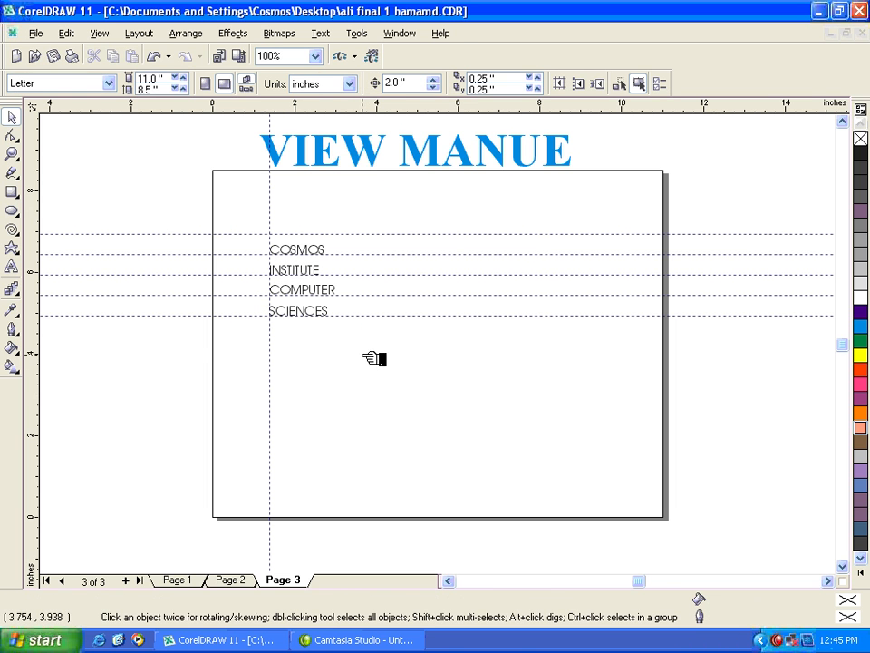
# Step: Preview page 3 in full screen and return to the drawing
pyautogui.click(105, 33)
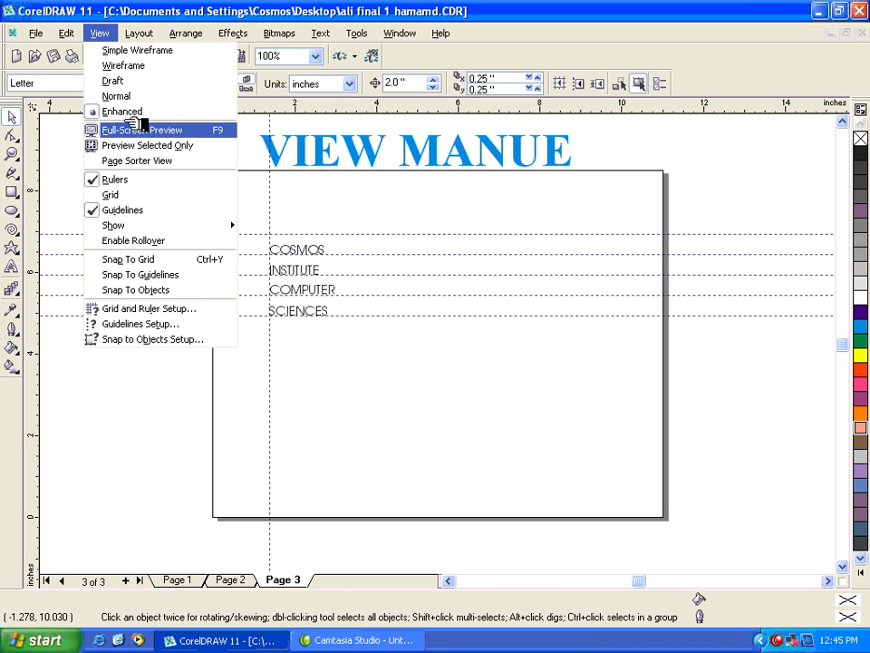
pyautogui.click(136, 131)
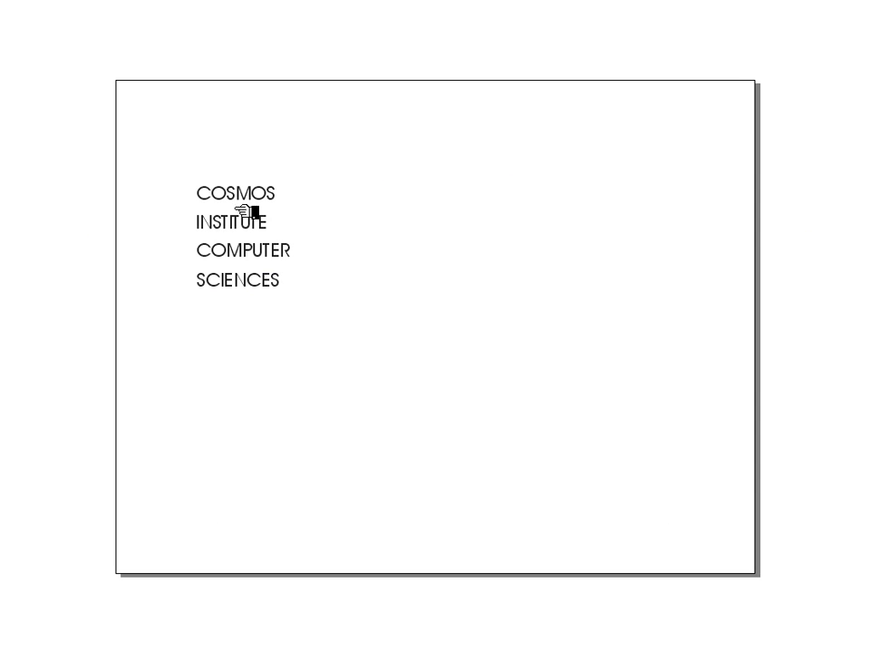
pyautogui.click(259, 278)
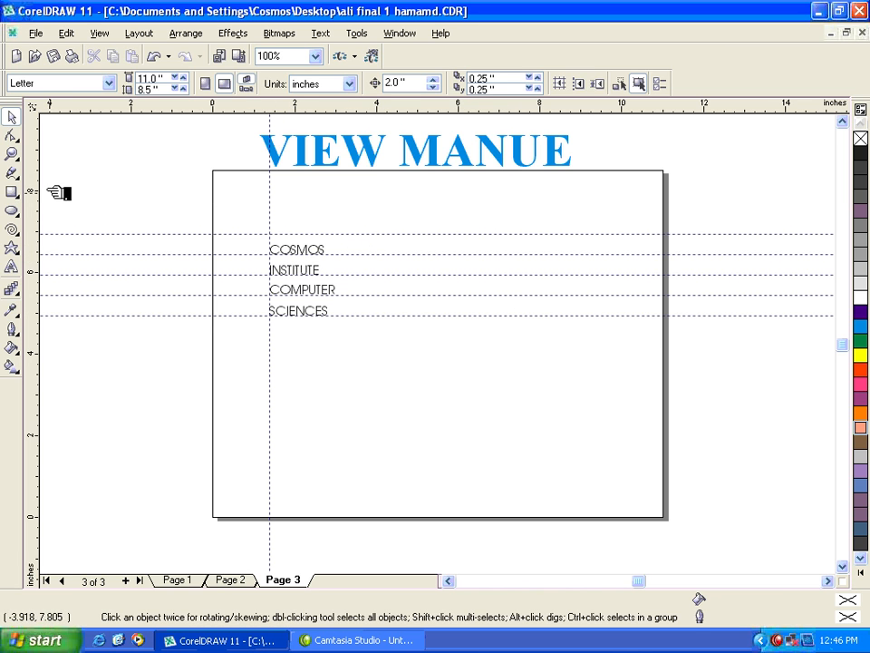
pyautogui.click(12, 154)
pyautogui.moveTo(251, 241); pyautogui.dragTo(299, 325)
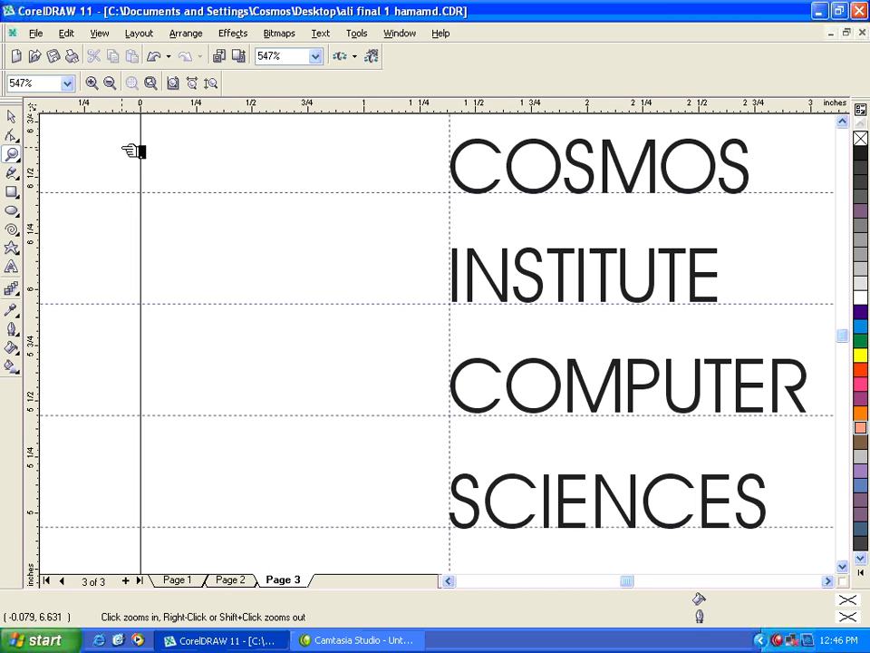
pyautogui.rightClick(228, 209)
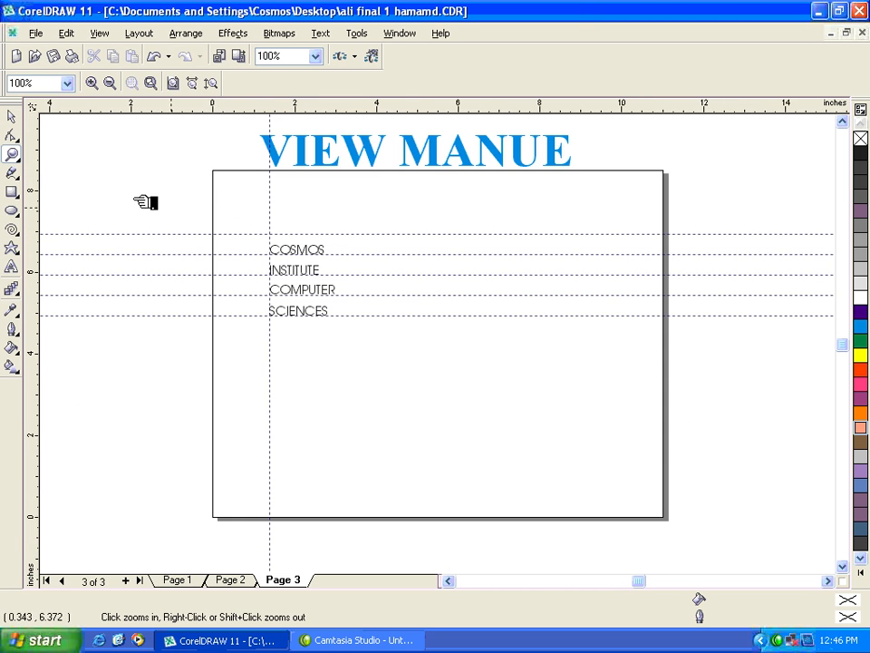
pyautogui.click(11, 116)
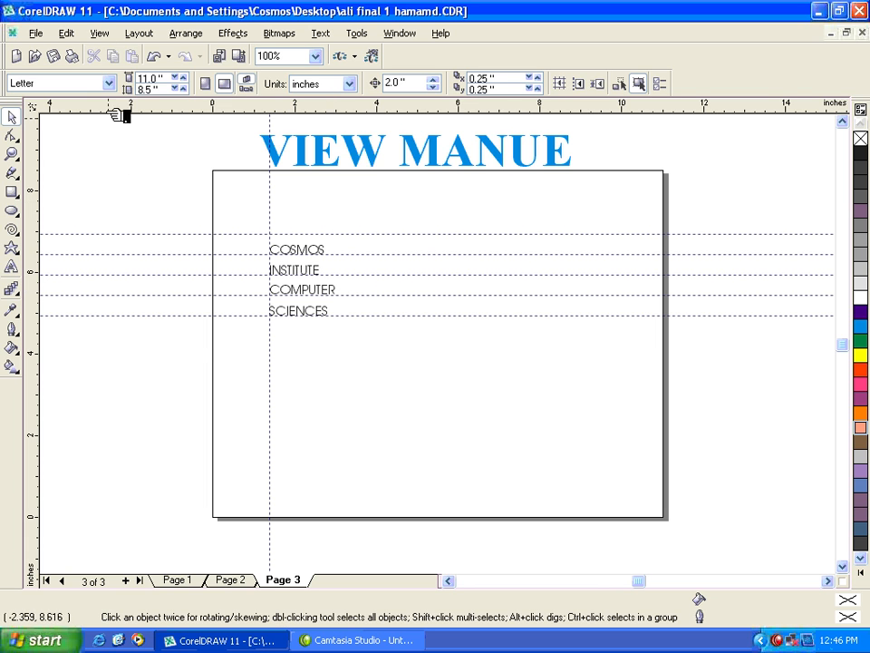
pyautogui.click(99, 33)
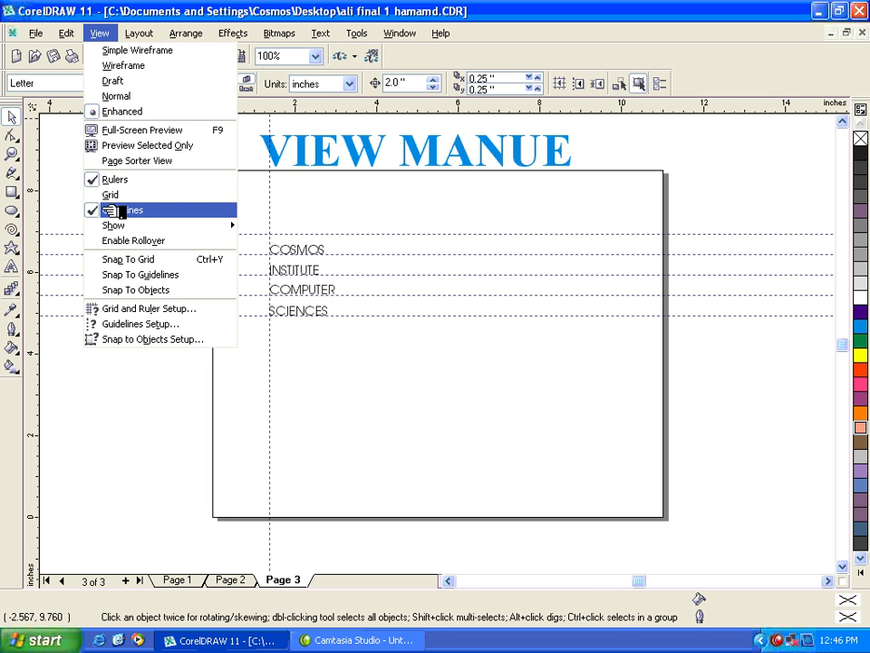
pyautogui.click(379, 238)
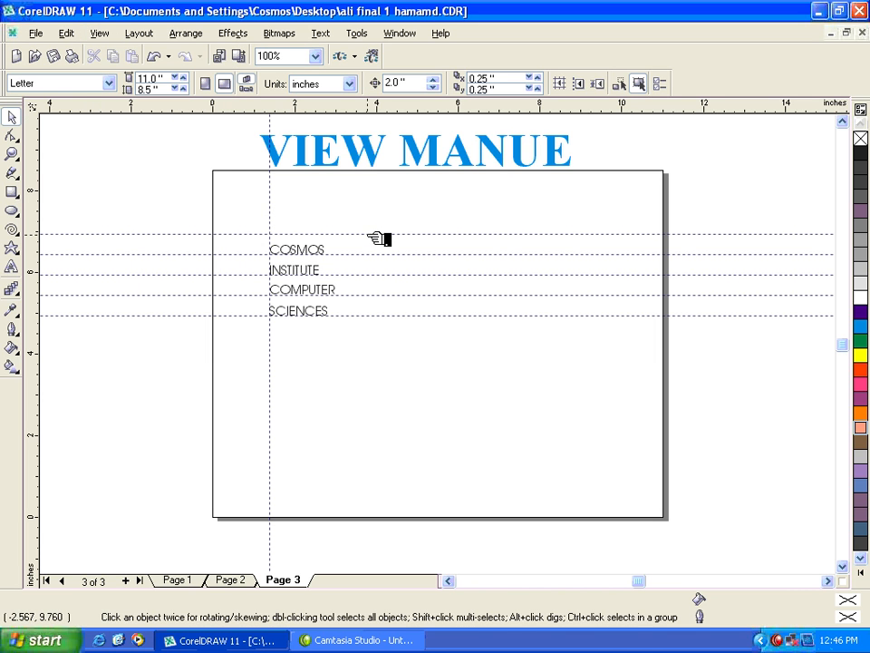
# Step: Select and delete all guidelines at once, and undo the deletion
pyautogui.click(80, 33)
pyautogui.moveTo(170, 244)
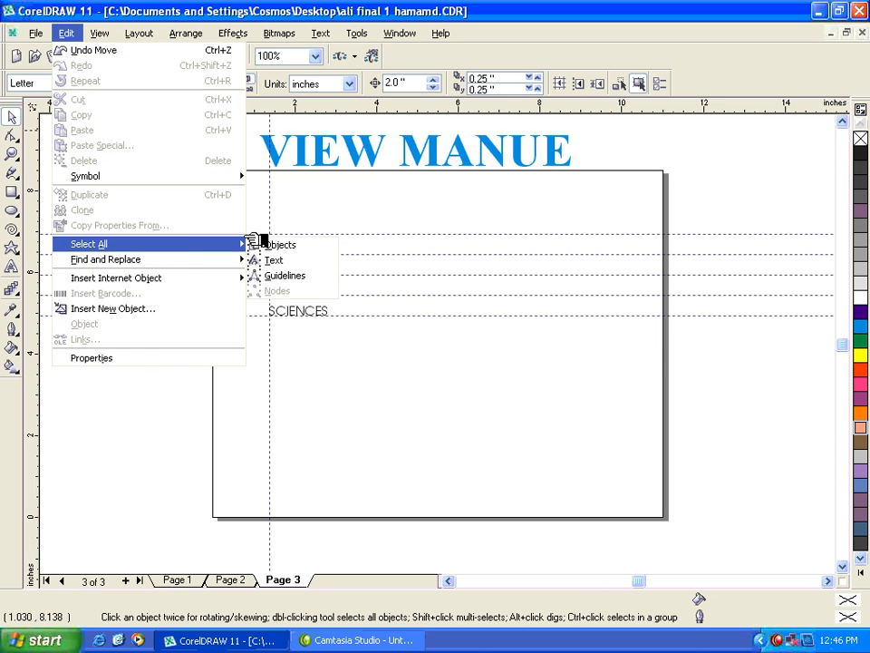
pyautogui.click(304, 276)
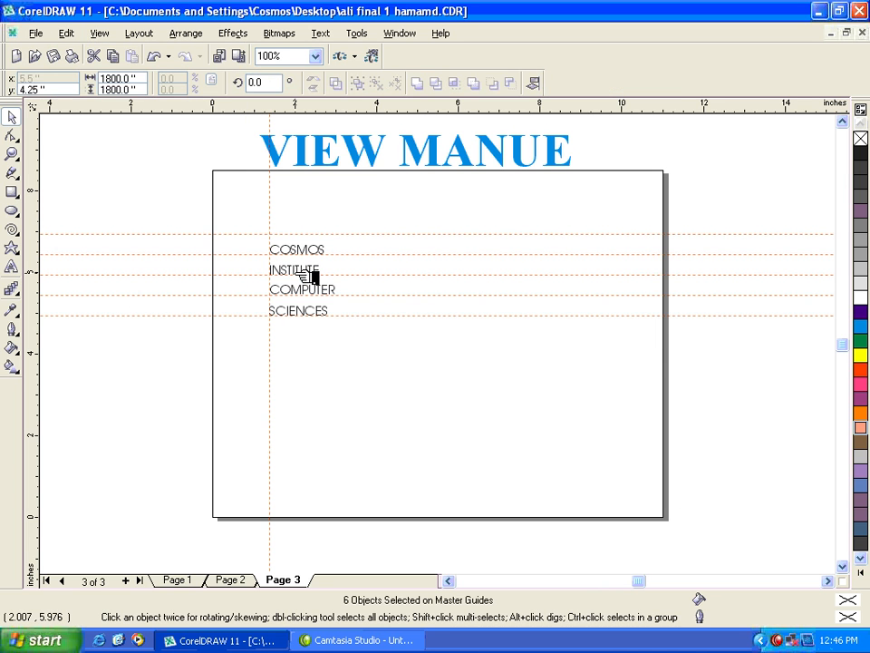
pyautogui.press('Delete')
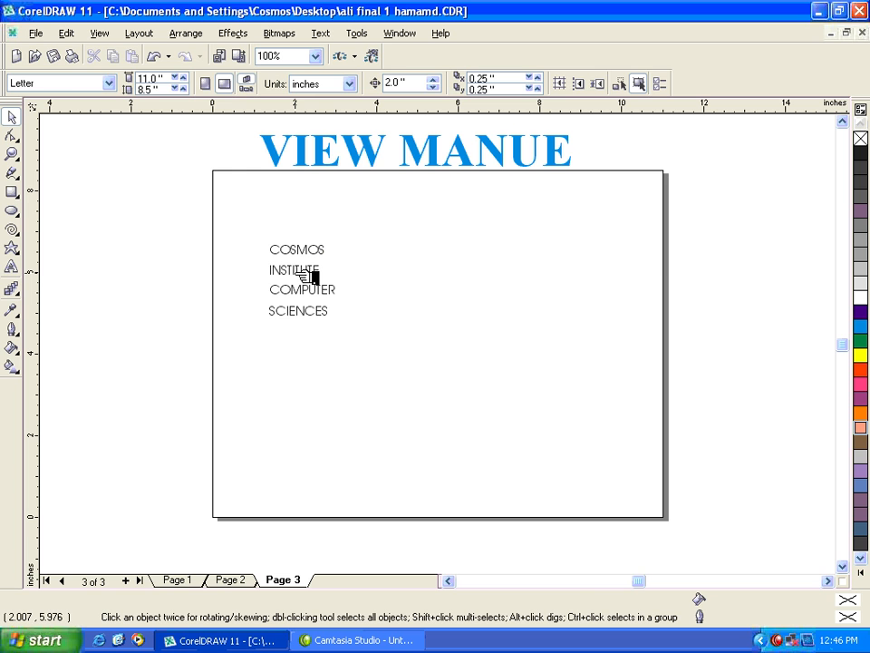
pyautogui.hotkey('ctrl', 'z')
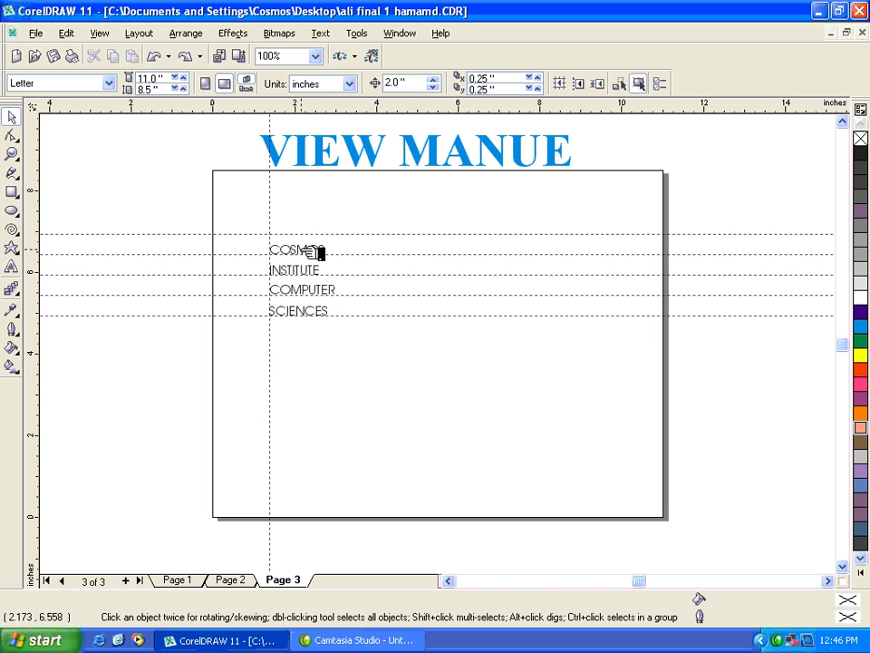
# Step: Move the COSMOS text slightly off its guidelines and place it back against them
pyautogui.moveTo(314, 253); pyautogui.dragTo(323, 250)
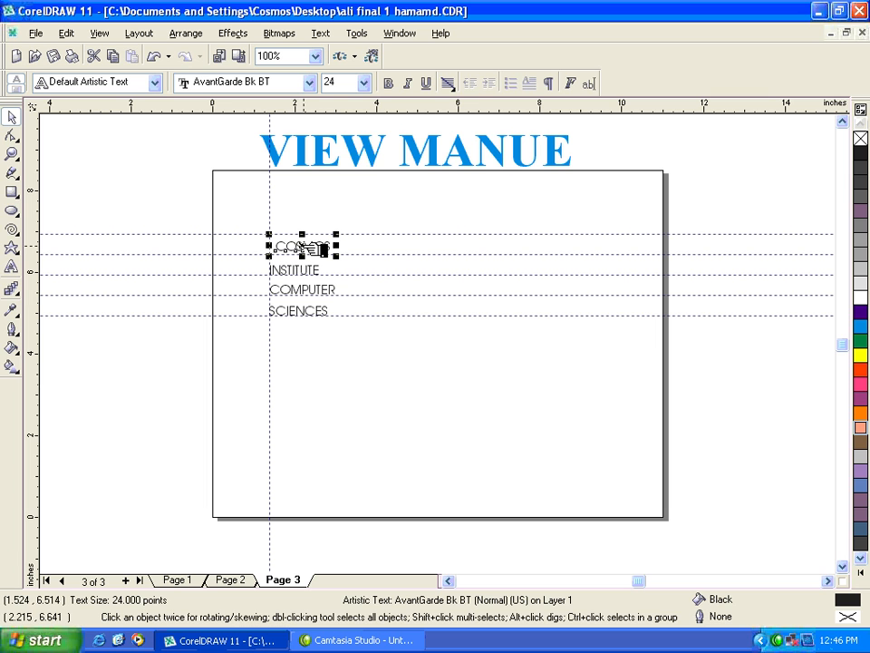
pyautogui.moveTo(304, 246); pyautogui.dragTo(298, 249)
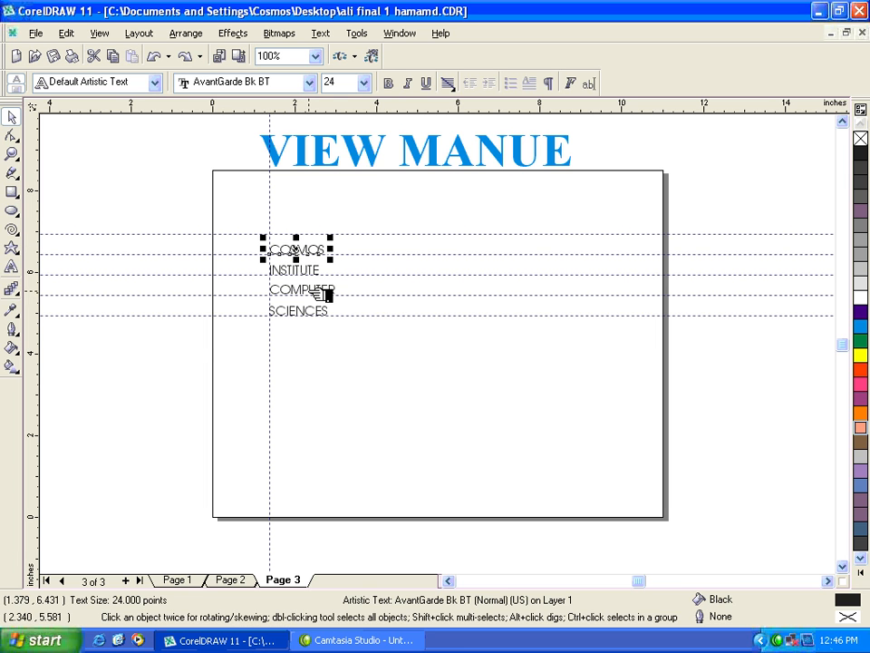
# Step: Hide the guidelines and shift the COSMOS text about 0.1 inch upward and slightly to the right
pyautogui.click(100, 33)
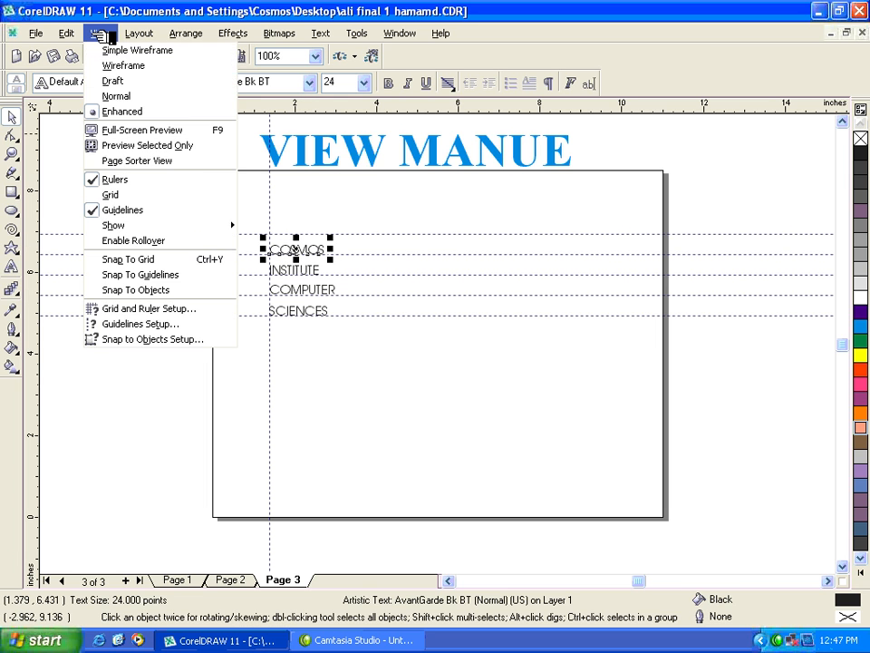
pyautogui.click(144, 212)
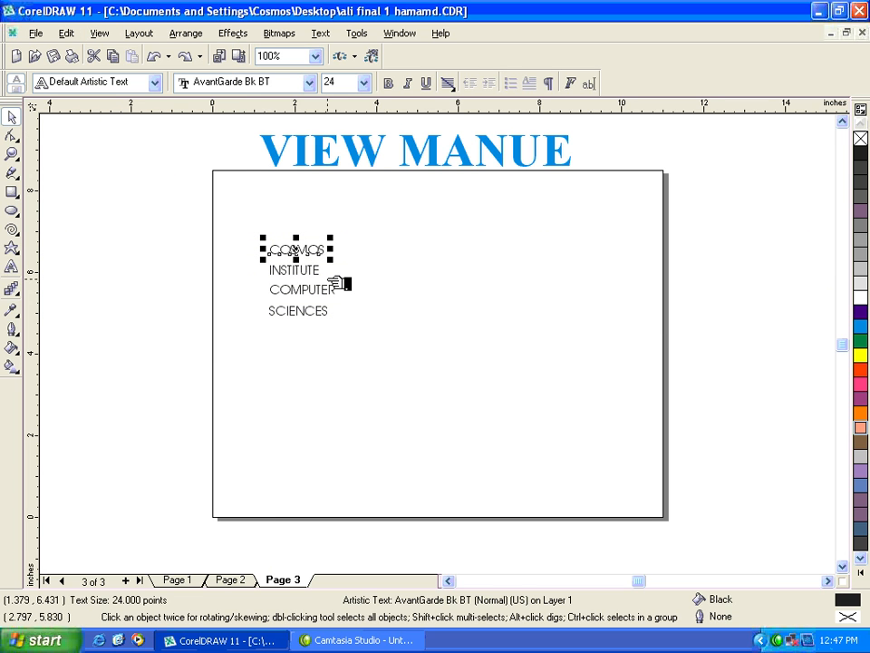
pyautogui.moveTo(315, 250)
pyautogui.mouseDown()
pyautogui.moveTo(301, 246)
pyautogui.moveTo(318, 245)
pyautogui.mouseUp()
pyautogui.click(407, 326)
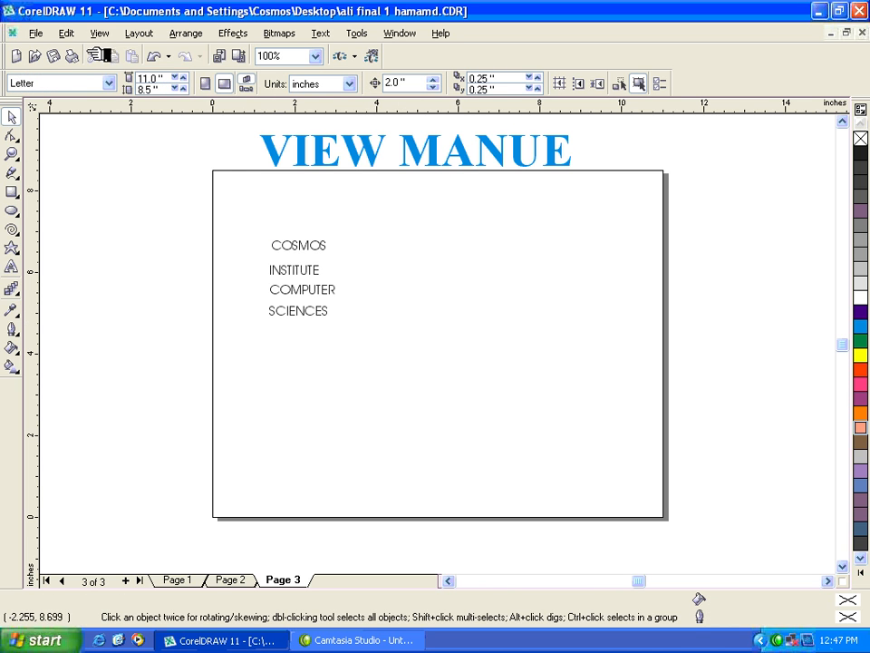
# Step: Show the guidelines again and move the COSMOS text straight down about 0.08 inch toward the guideline beneath it
pyautogui.click(98, 33)
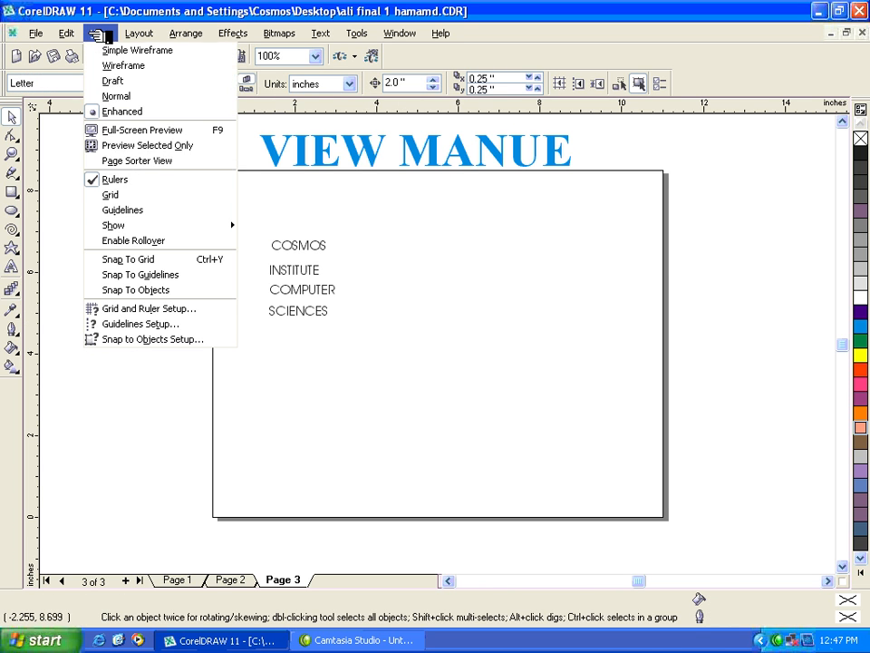
pyautogui.click(132, 210)
pyautogui.moveTo(300, 255); pyautogui.dragTo(301, 247)
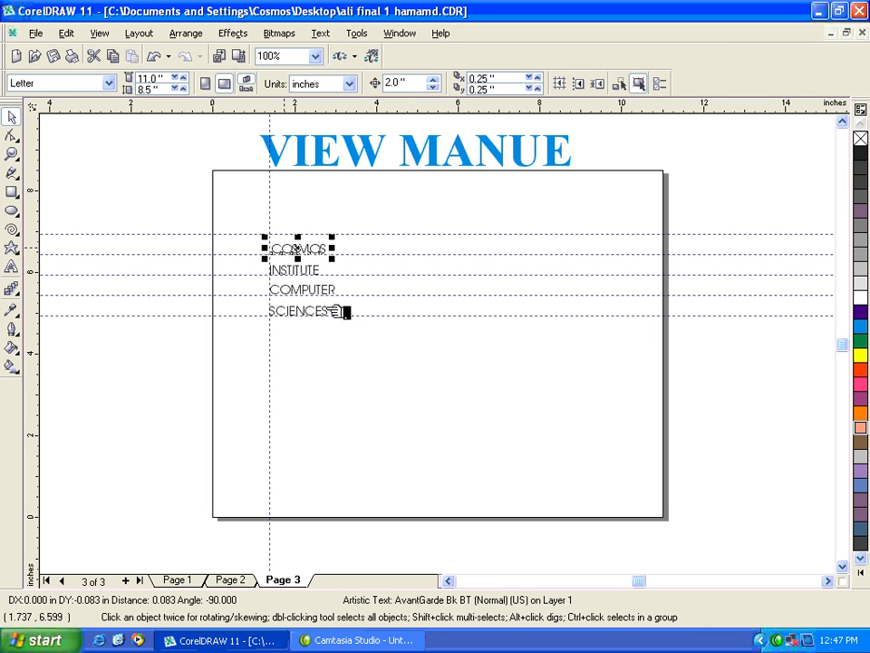
# Step: Select all the guidelines on page 3 at once and delete them
pyautogui.click(101, 33)
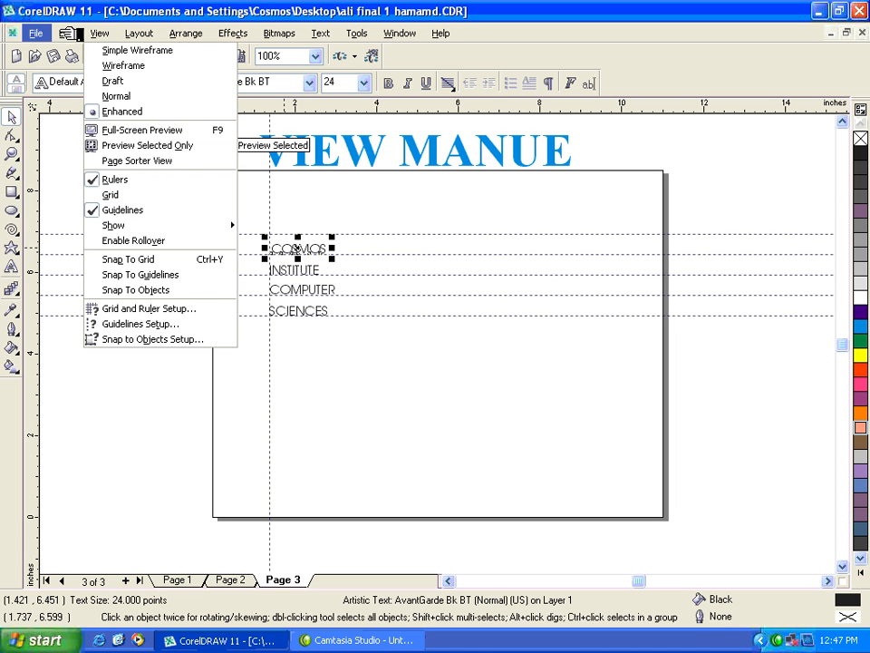
pyautogui.moveTo(68, 33)
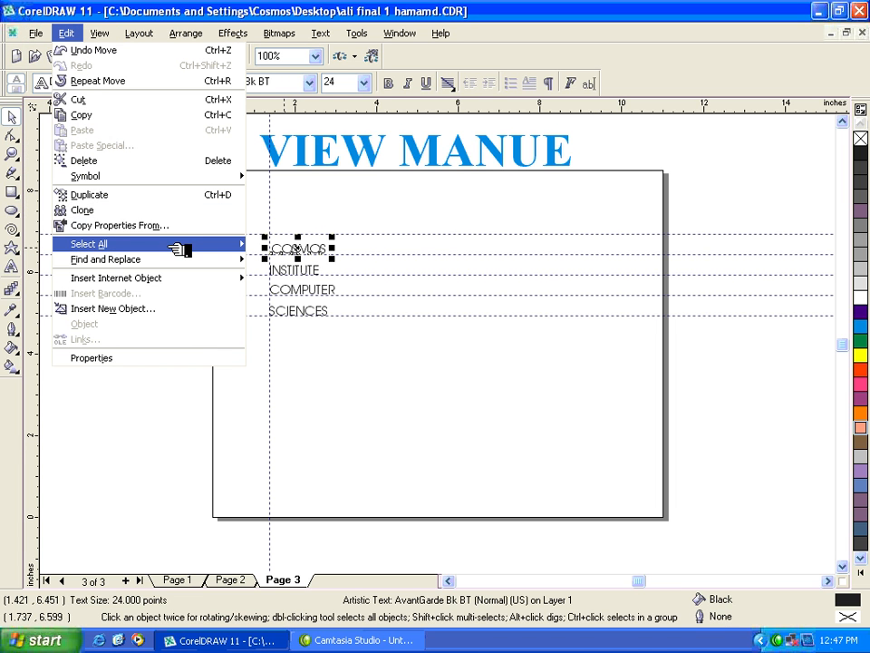
pyautogui.moveTo(229, 243)
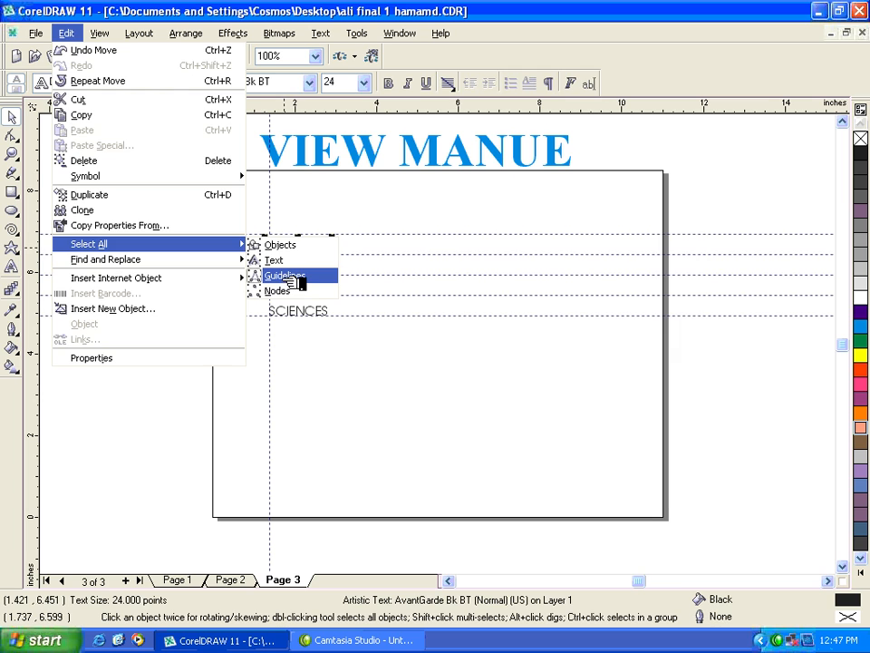
pyautogui.click(295, 282)
pyautogui.press('Delete')
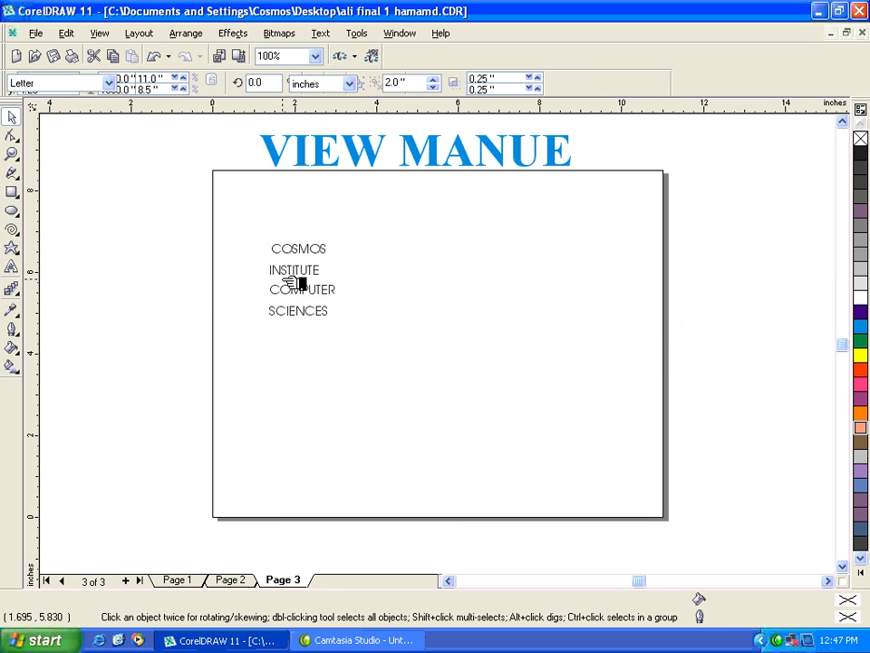